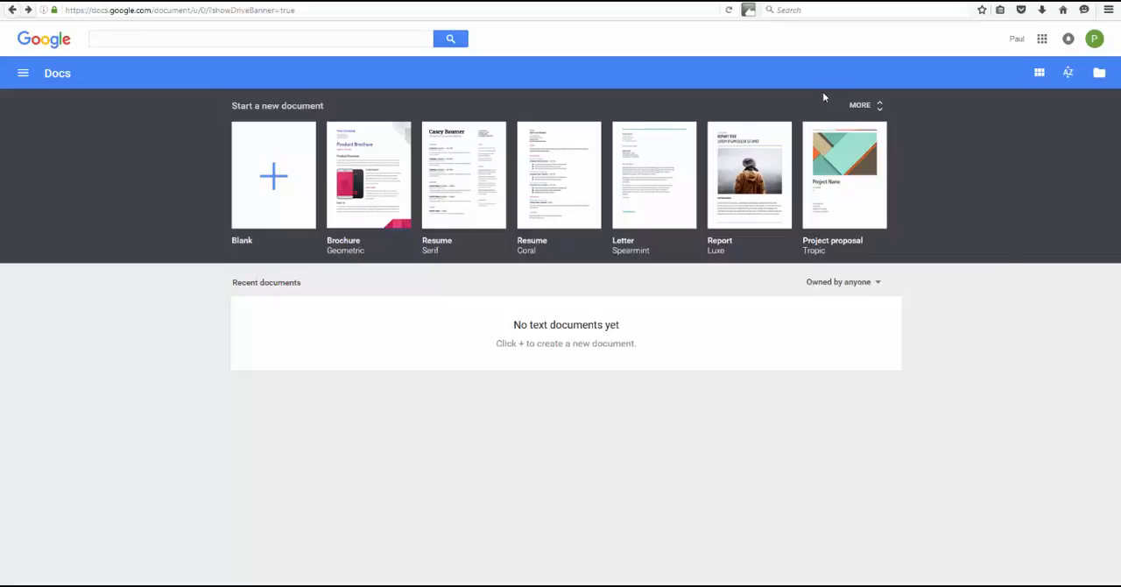
- Create a blank document, dismiss the charts tip and enter the heading "My Business Plan" on the first line
click(275, 182)
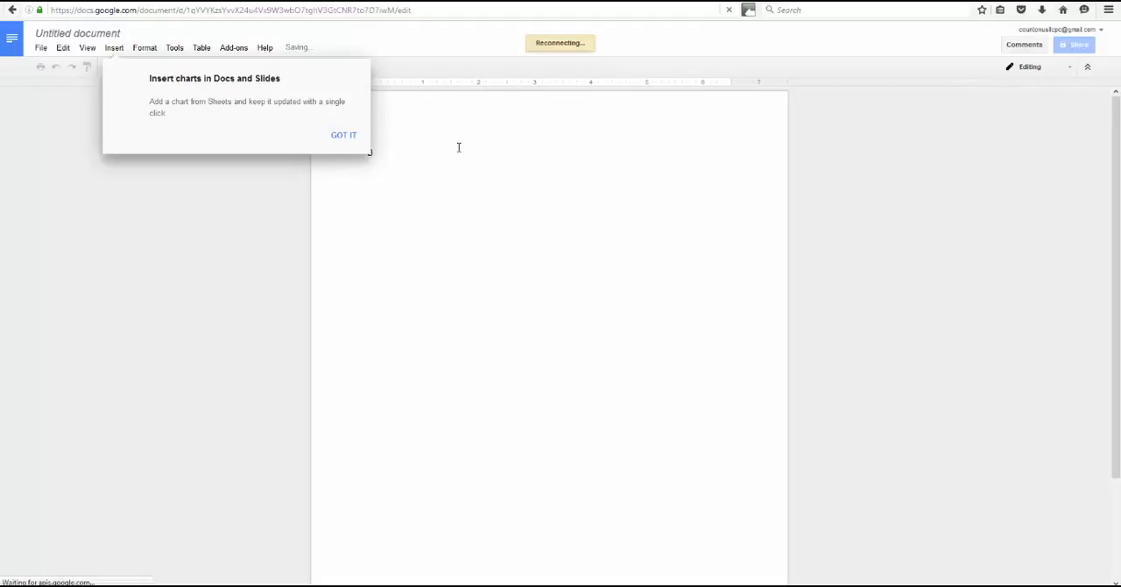
click(345, 137)
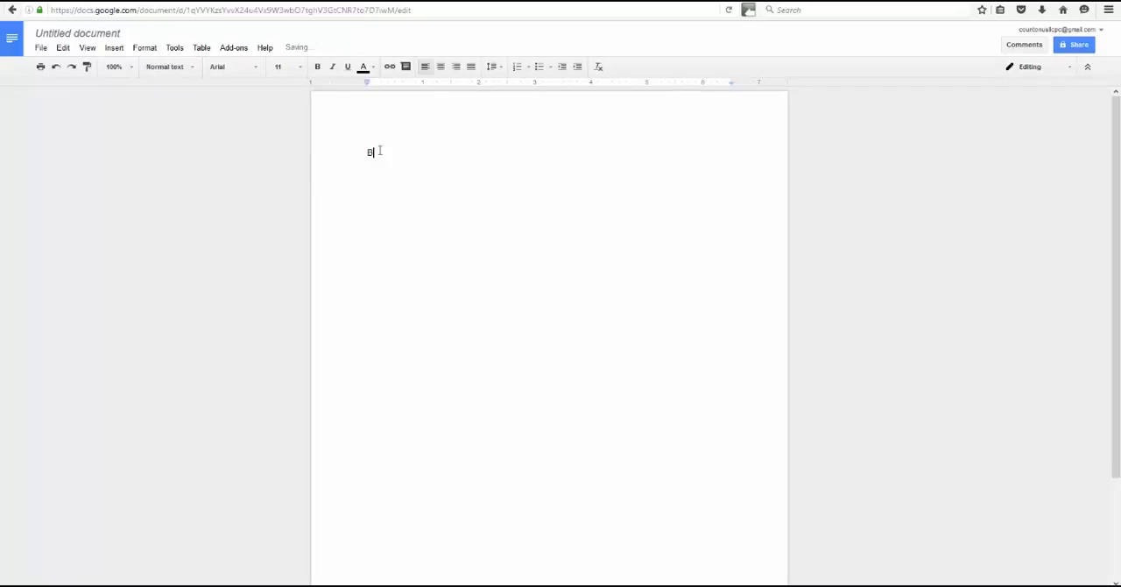
key(BackSpace)
text(My Business Plan)
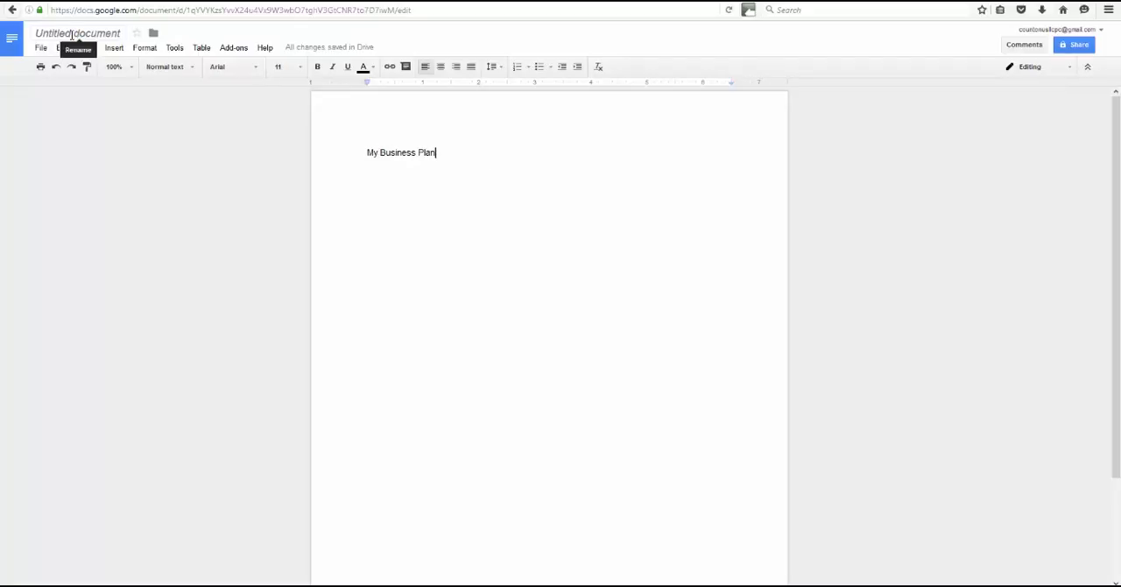
- Name the untitled document "My Business Plan"
double_click(72, 33)
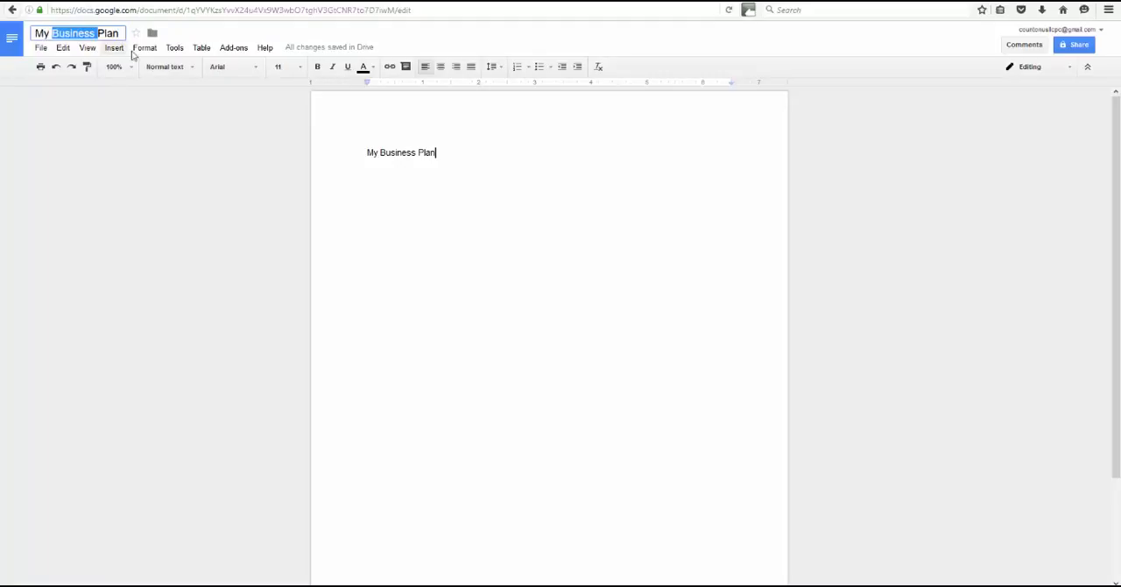
click(168, 130)
click(41, 48)
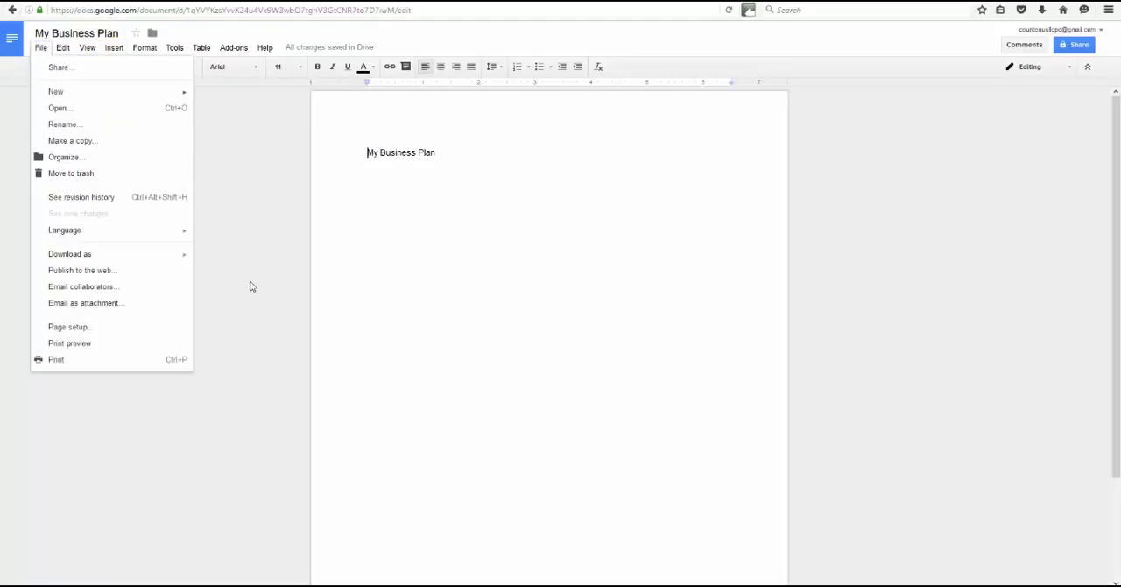
click(482, 166)
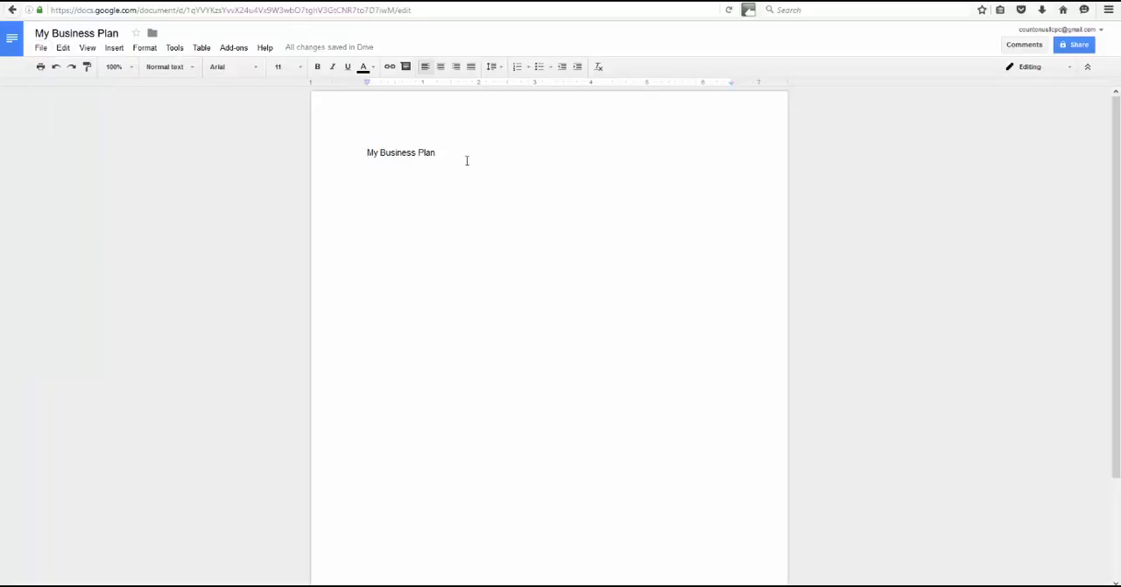
- Make the whole "My Business Plan" heading bold and add the placeholder text "fff" below it
mouse_move(331, 53)
drag(438, 153, 363, 153)
double_click(367, 153)
key(ctrl+b)
click(448, 149)
key(Return)
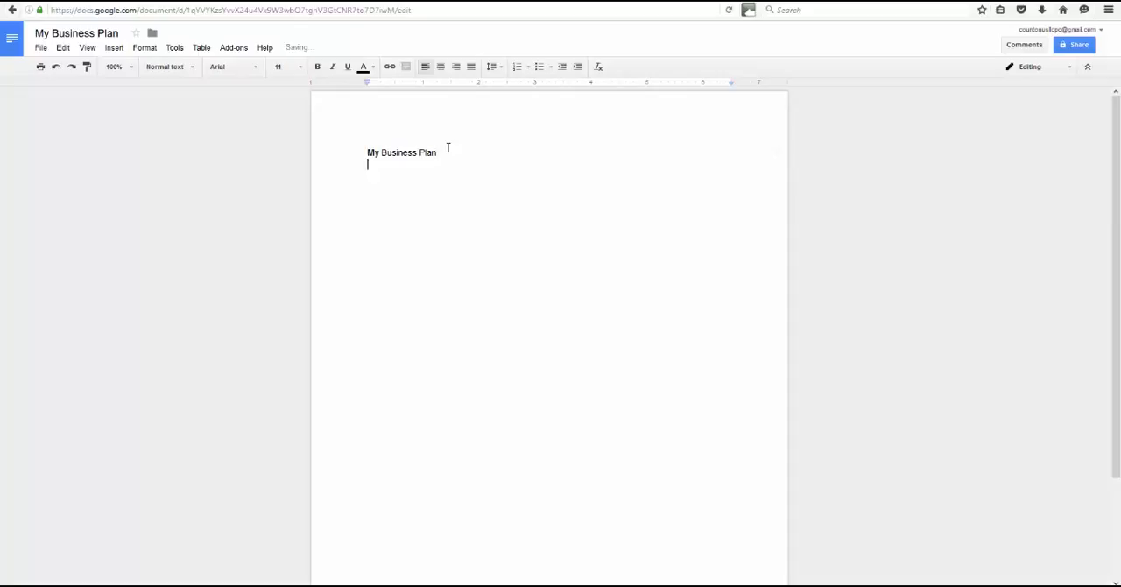
text(fff)
drag(438, 152, 346, 154)
key(ctrl+b)
- Replace the placeholder "fff" with "This is my really in depth business plan!" and add "Enjoy!" as the following line
double_click(378, 178)
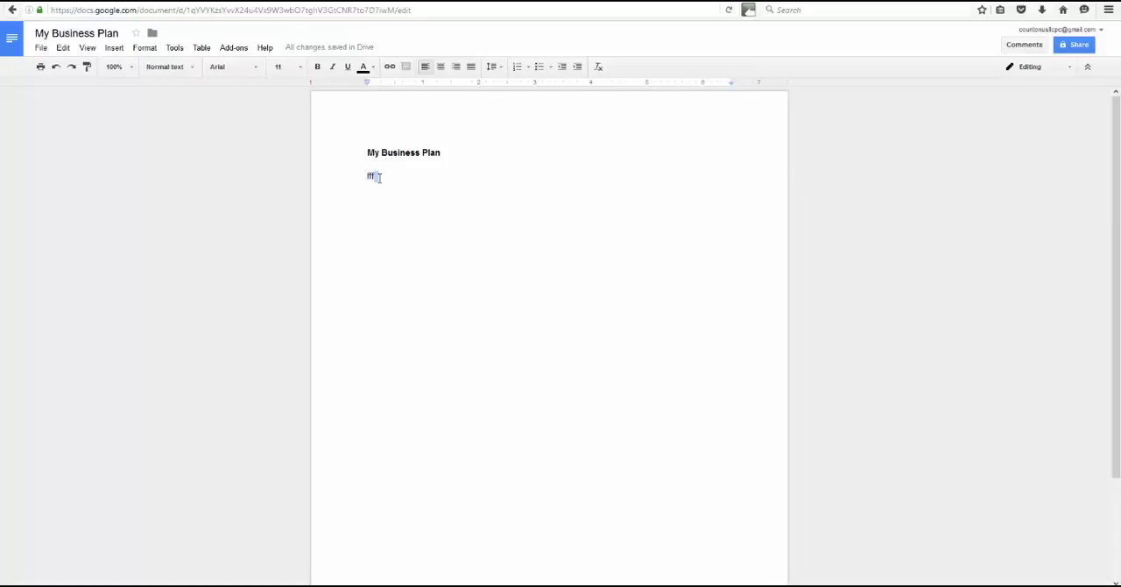
click(403, 177)
key(BackSpace)
key(BackSpace)
key(BackSpace)
text(This is my really in depth bu)
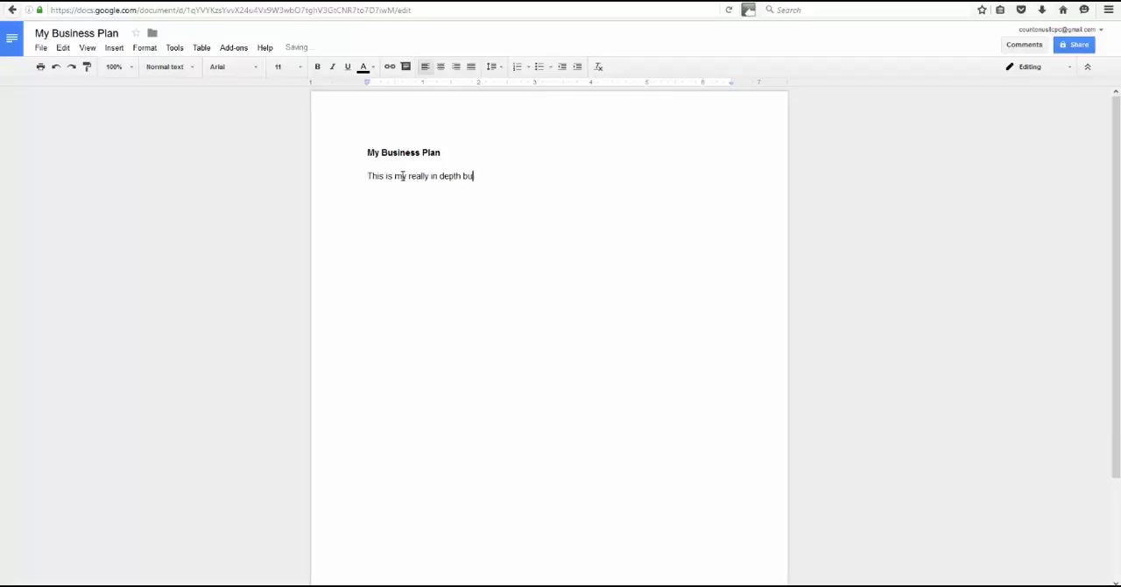
text(siness plan!)
key(Return)
text(Enjoy!)
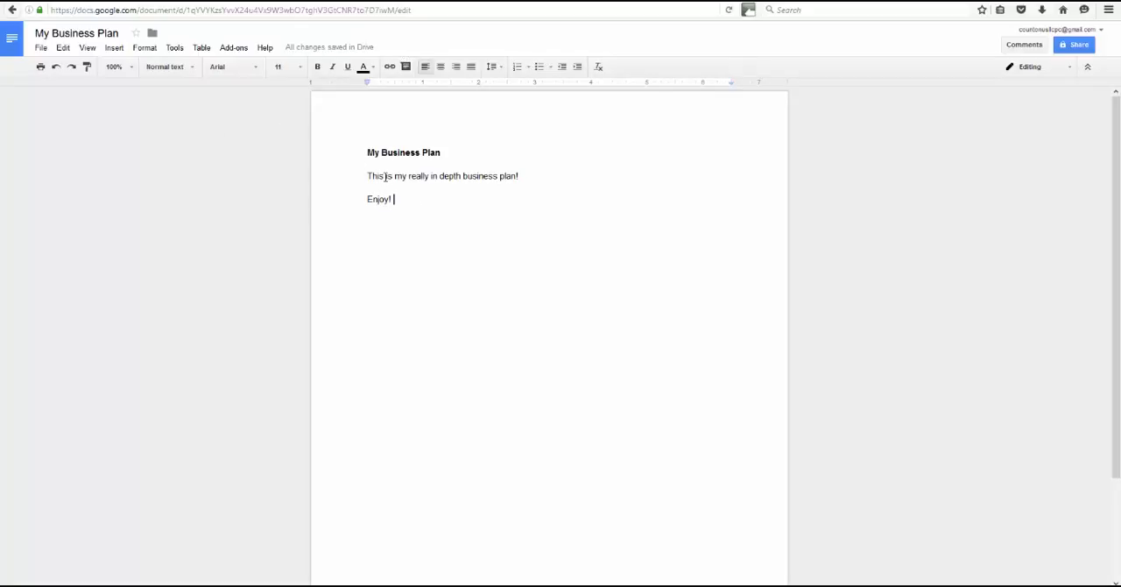
- Italicize the words "is my really" in the sentence below the heading
drag(405, 176, 429, 176)
click(332, 66)
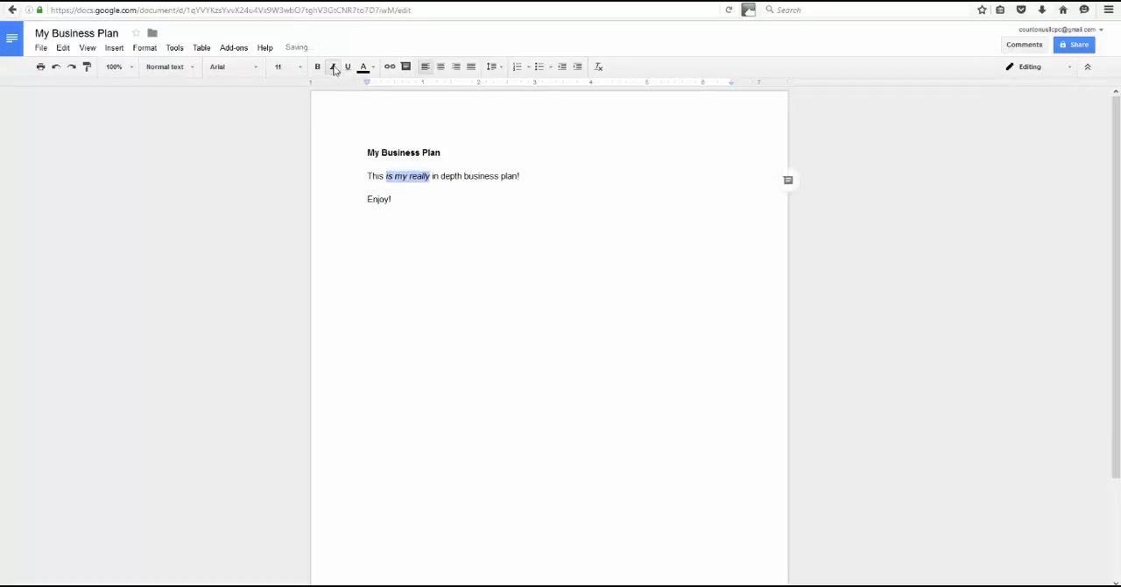
- Format the "Enjoy!" line as dark red, bold and underlined text
drag(417, 207, 345, 193)
click(373, 72)
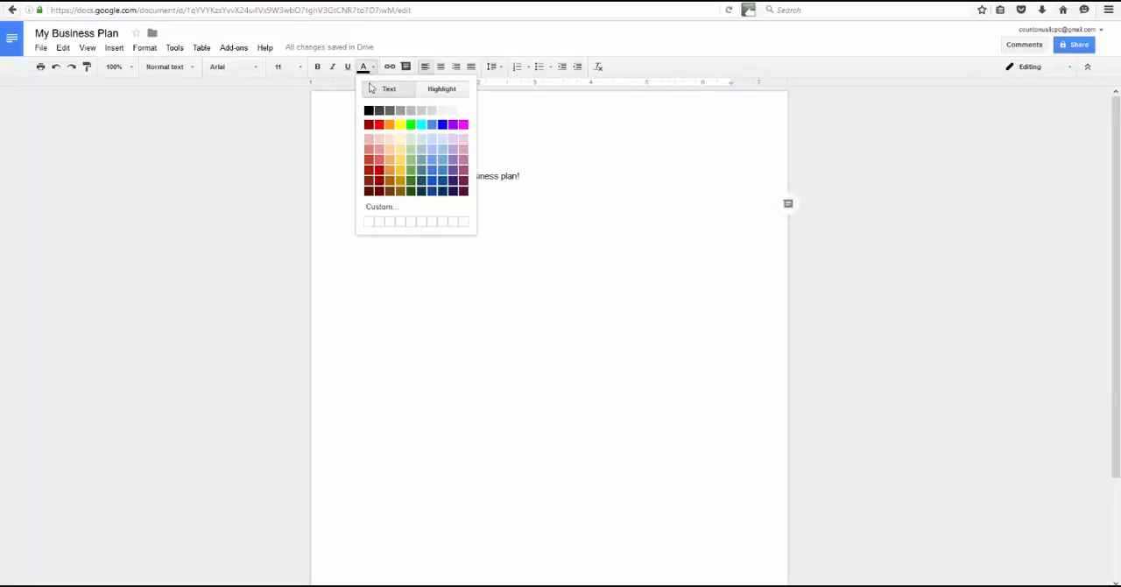
click(368, 125)
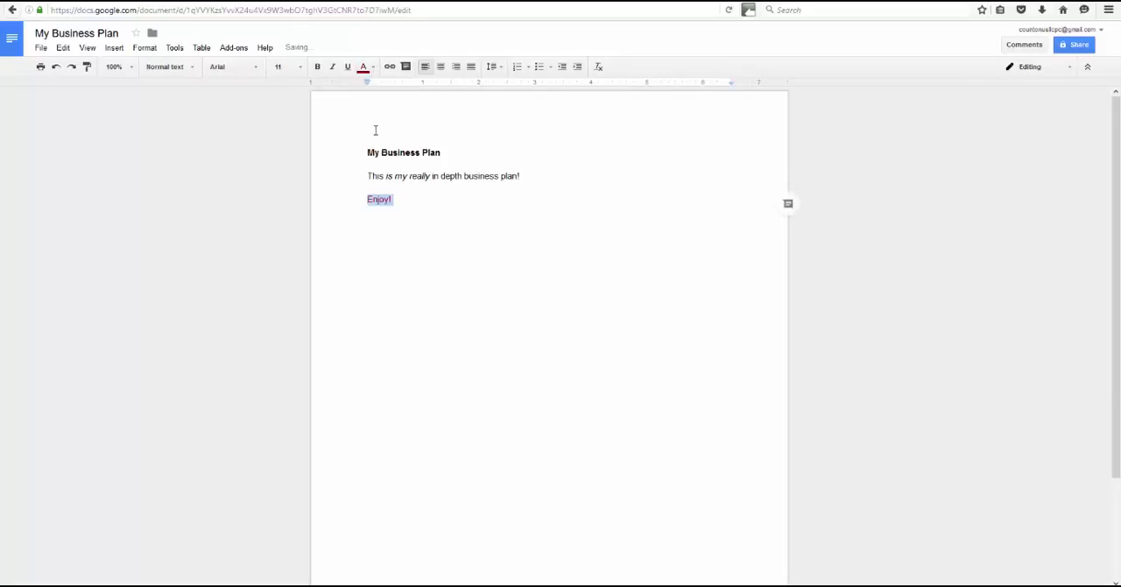
click(318, 66)
click(347, 66)
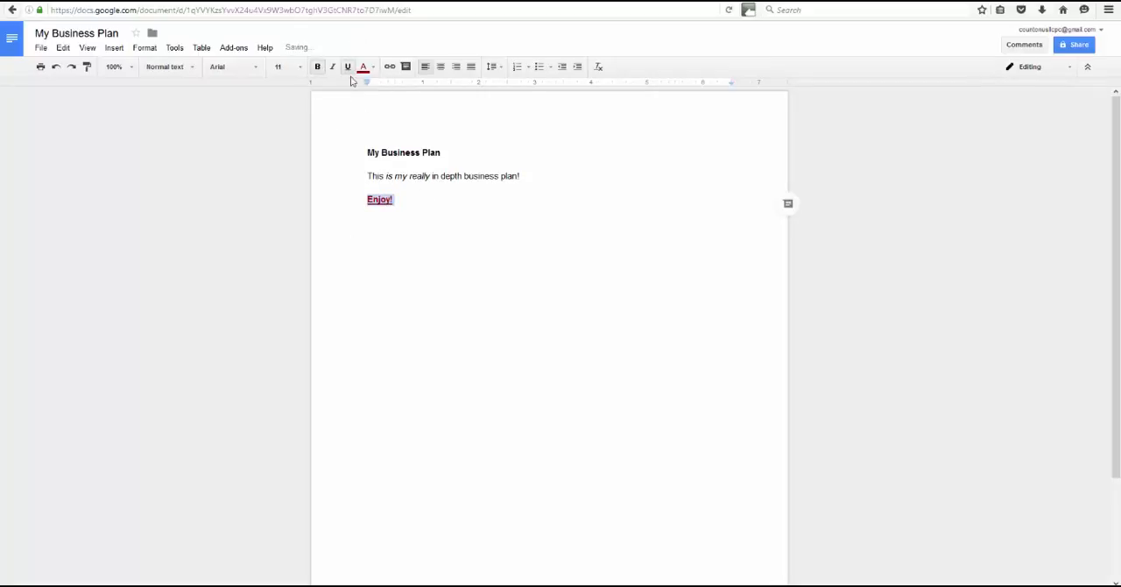
click(441, 201)
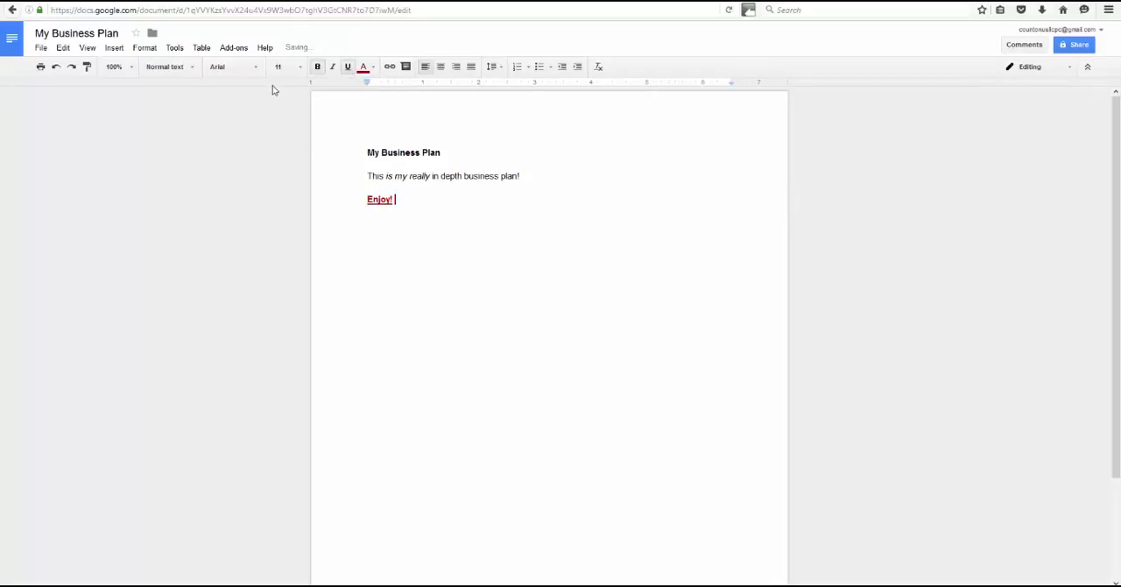
drag(467, 176, 497, 176)
click(254, 68)
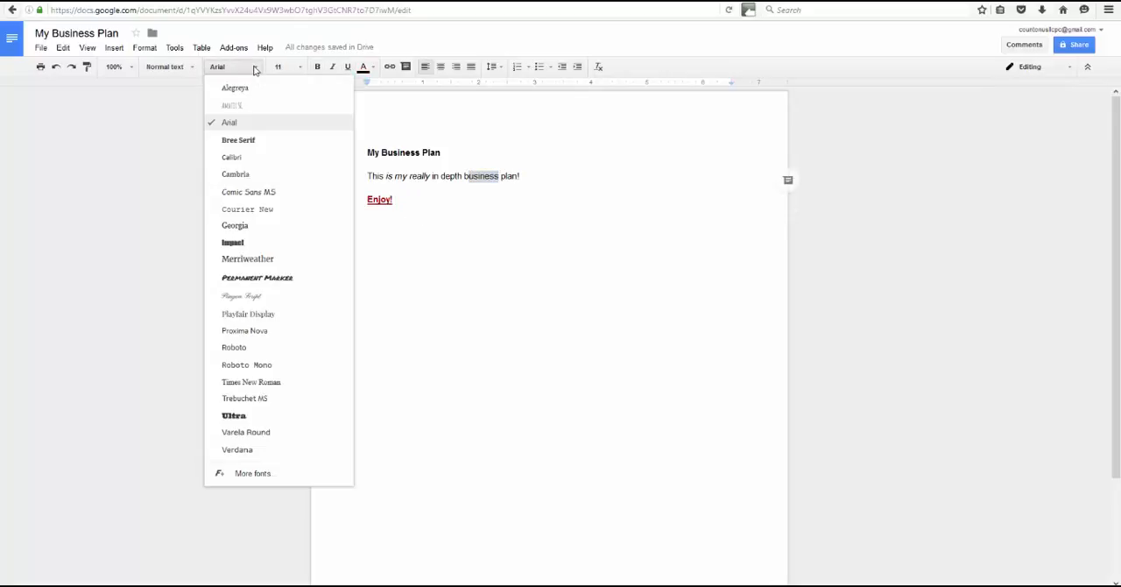
click(188, 92)
click(195, 70)
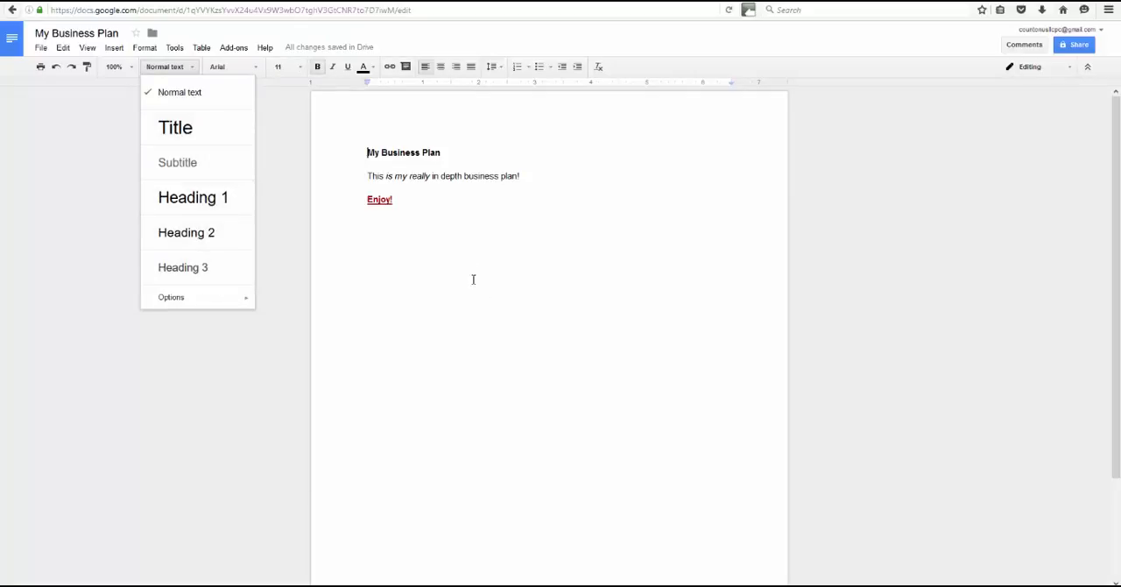
- Add a line of random filler letters below "Enjoy!" and center it on the page
click(446, 236)
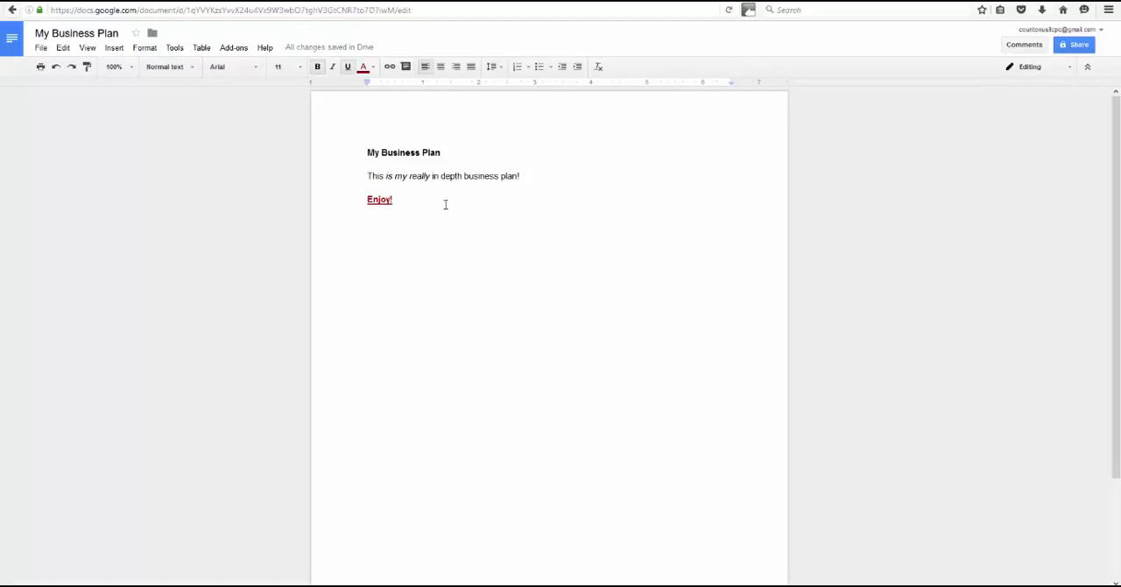
key(Return)
text(fdfd)
text(fffff)
click(441, 67)
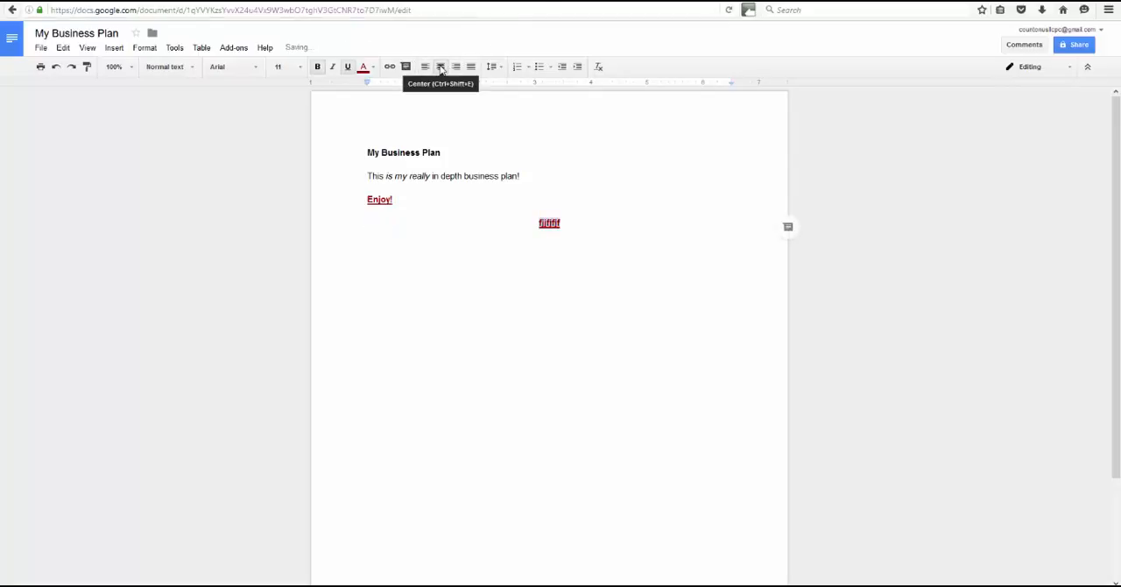
click(580, 228)
- Start a new line below the centered filler text, left-aligned, with black text colour and underlining off
key(Return)
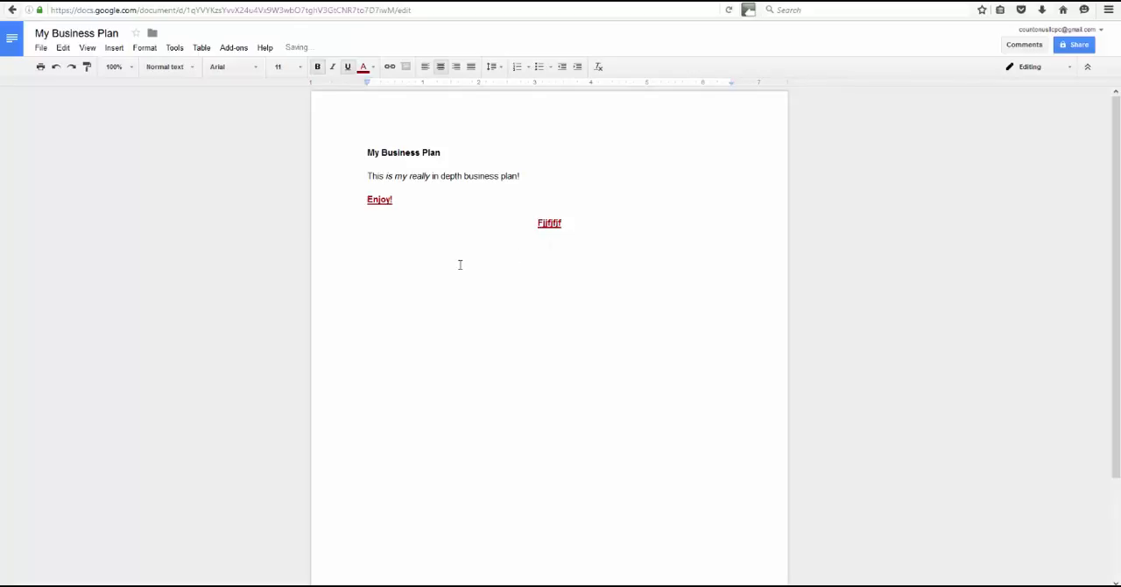
click(425, 66)
click(364, 69)
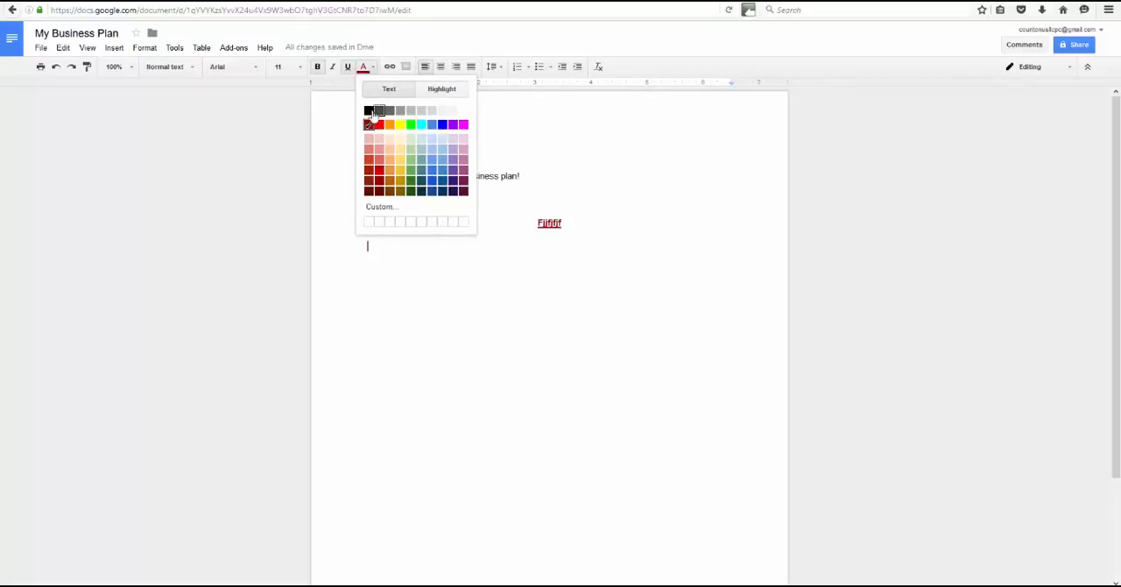
click(369, 111)
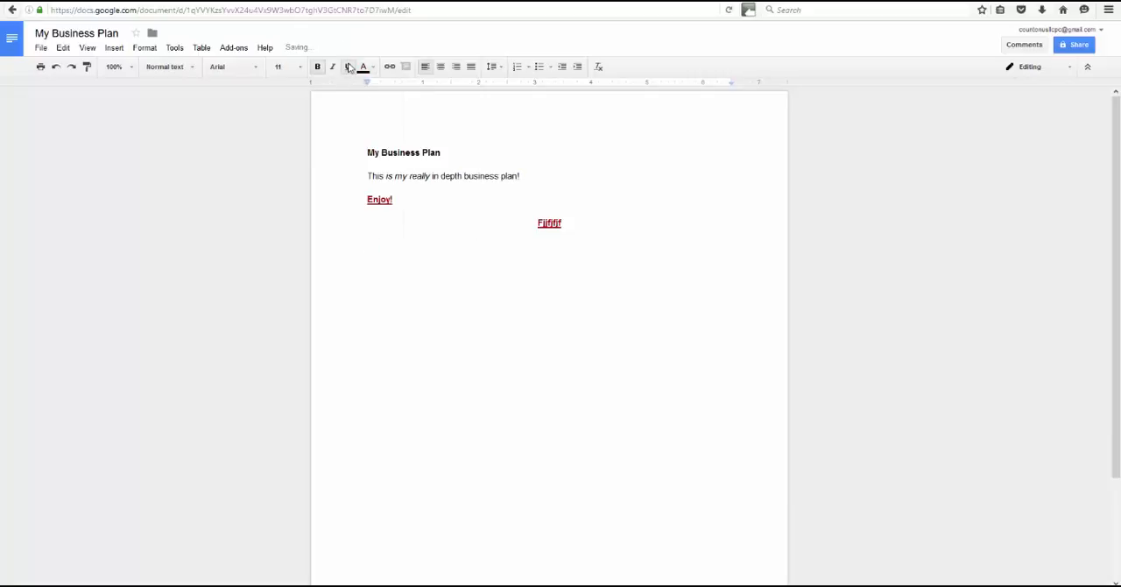
click(349, 68)
text(www.Mylink)
key(BackSpace)
key(BackSpace)
key(BackSpace)
key(BackSpace)
text(Link.com)
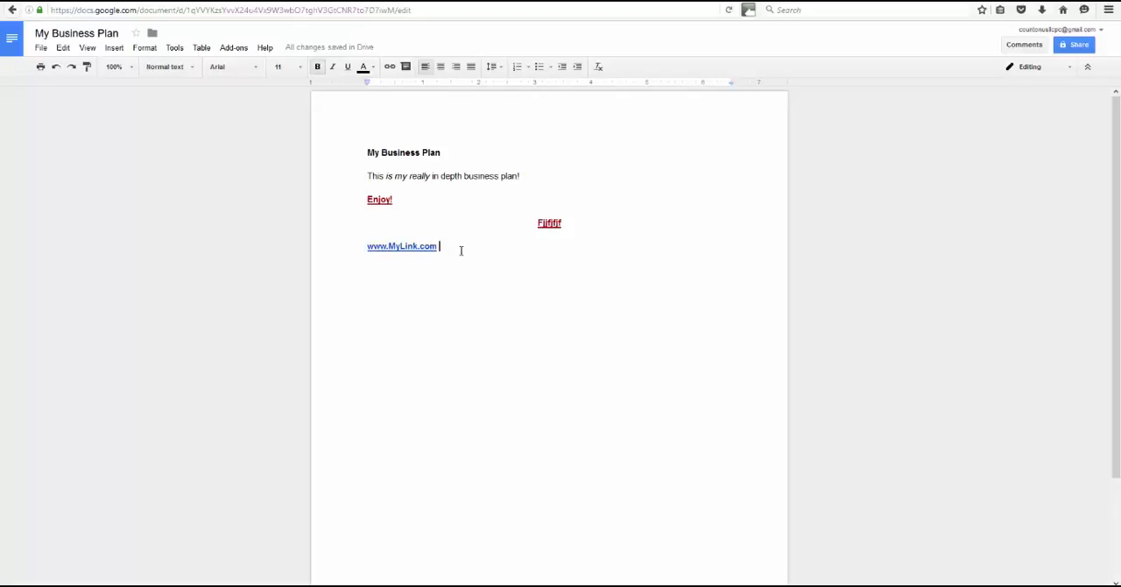
key(Return)
text(Click Her)
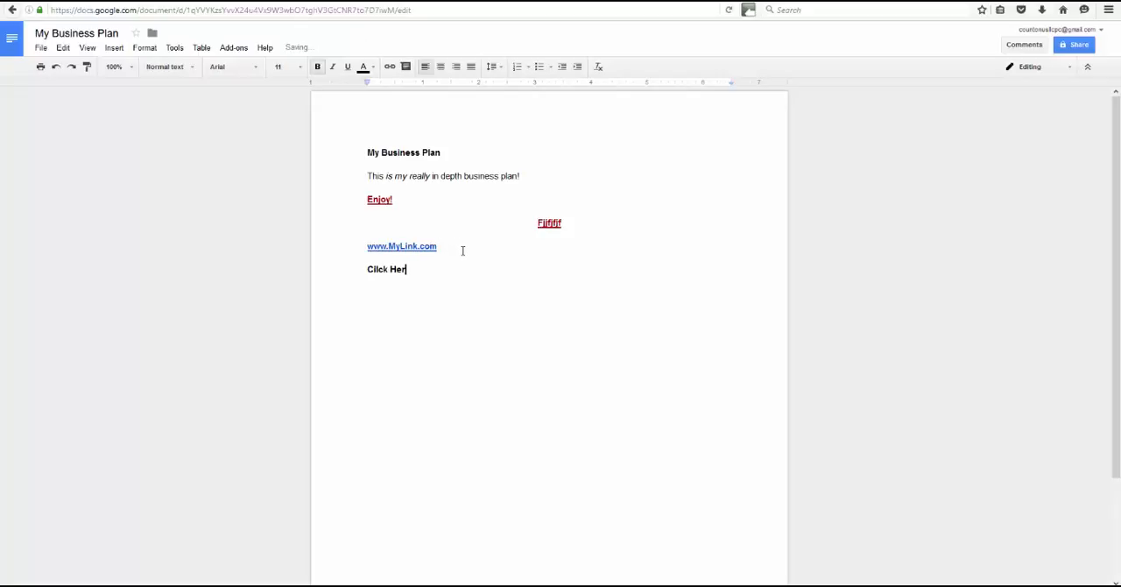
text(e)
drag(413, 270, 367, 270)
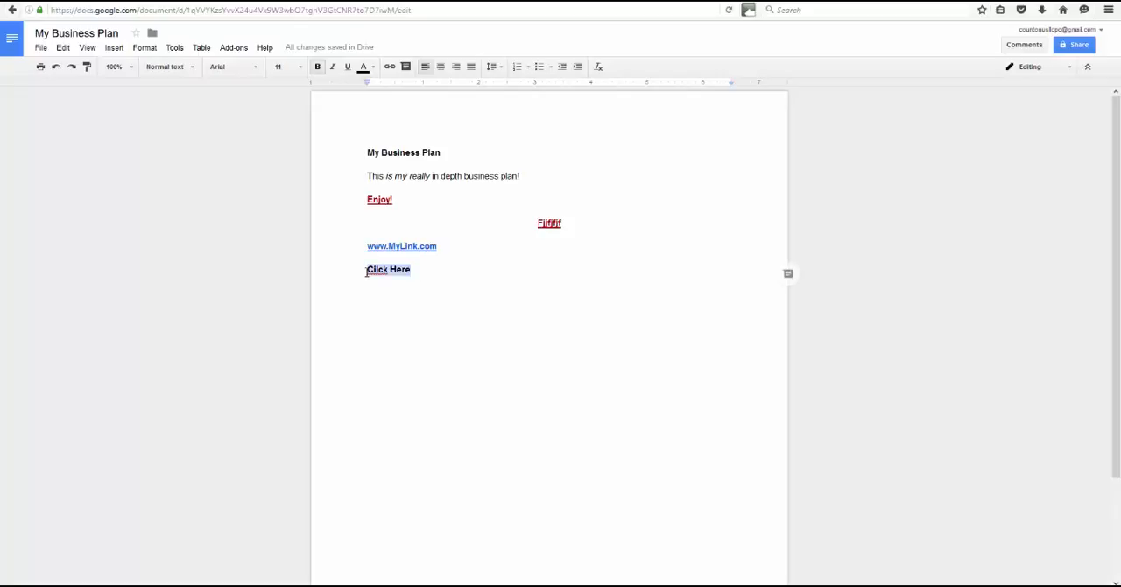
click(391, 68)
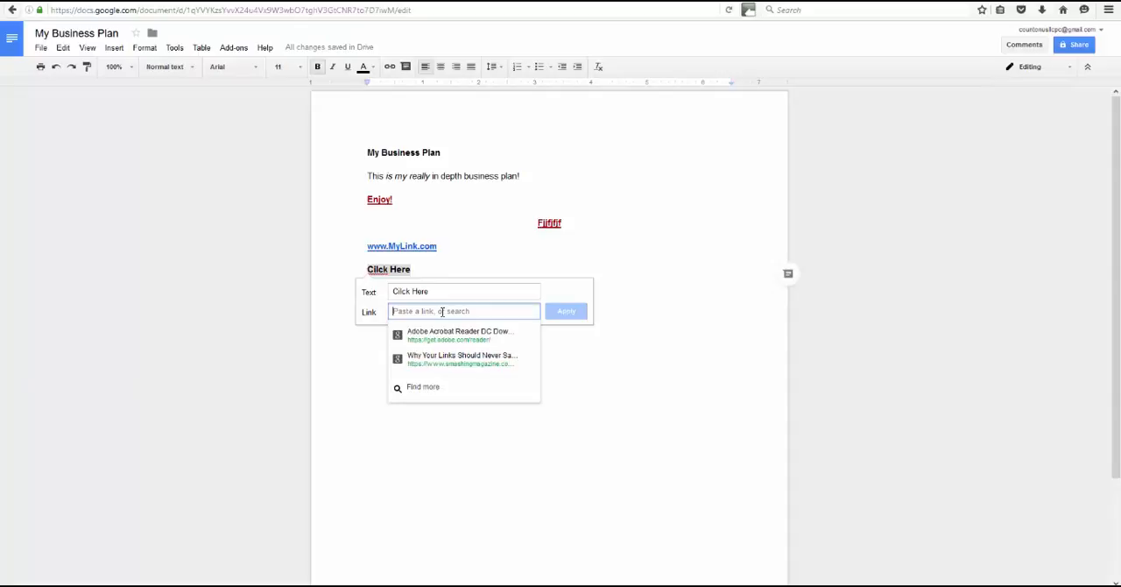
text(http)
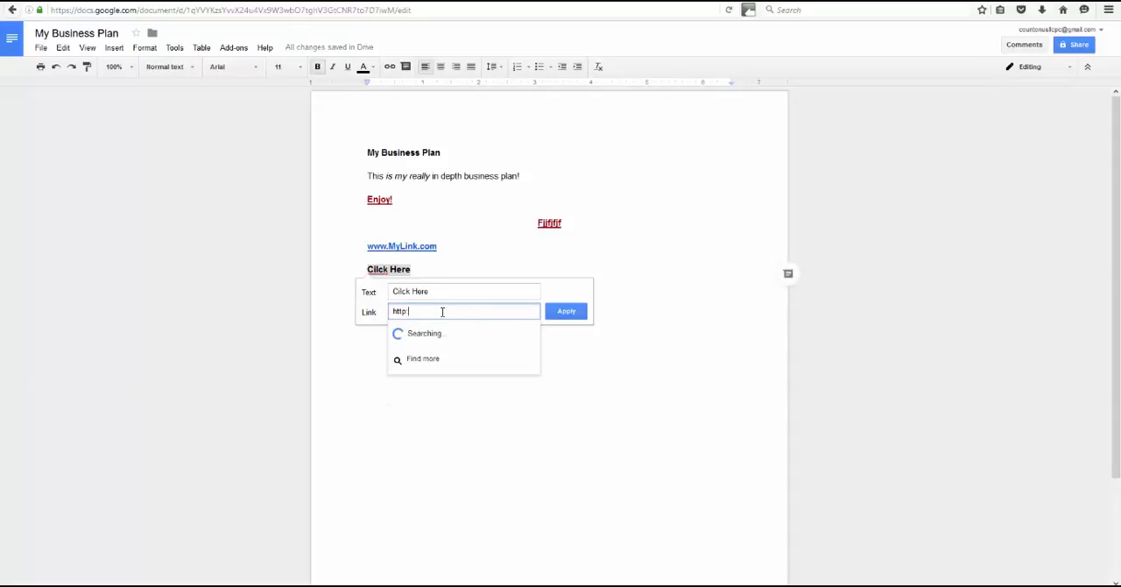
text(://www.my)
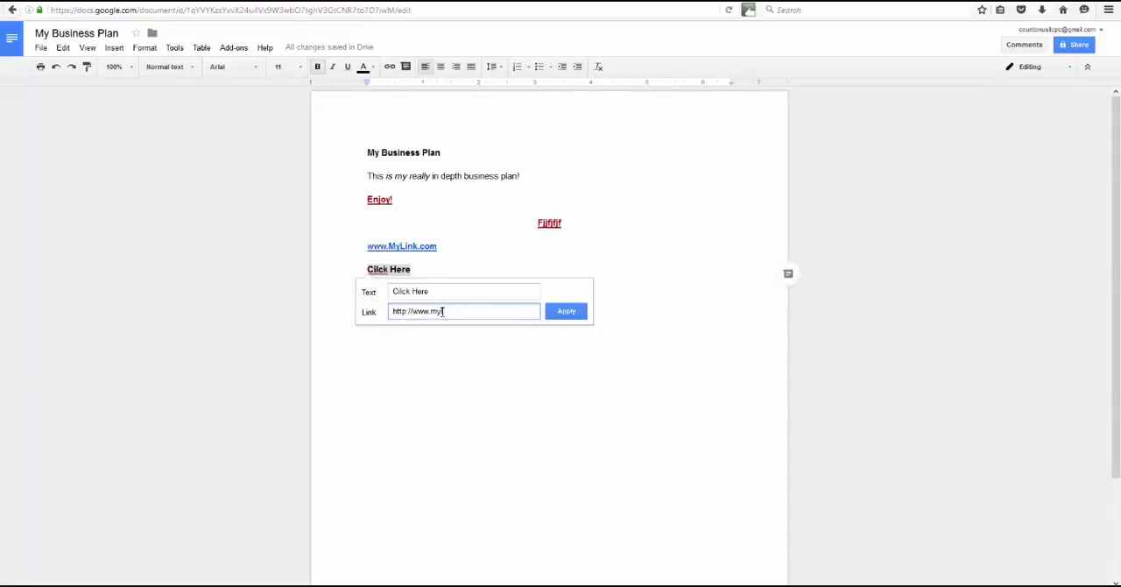
text(link.com)
click(577, 312)
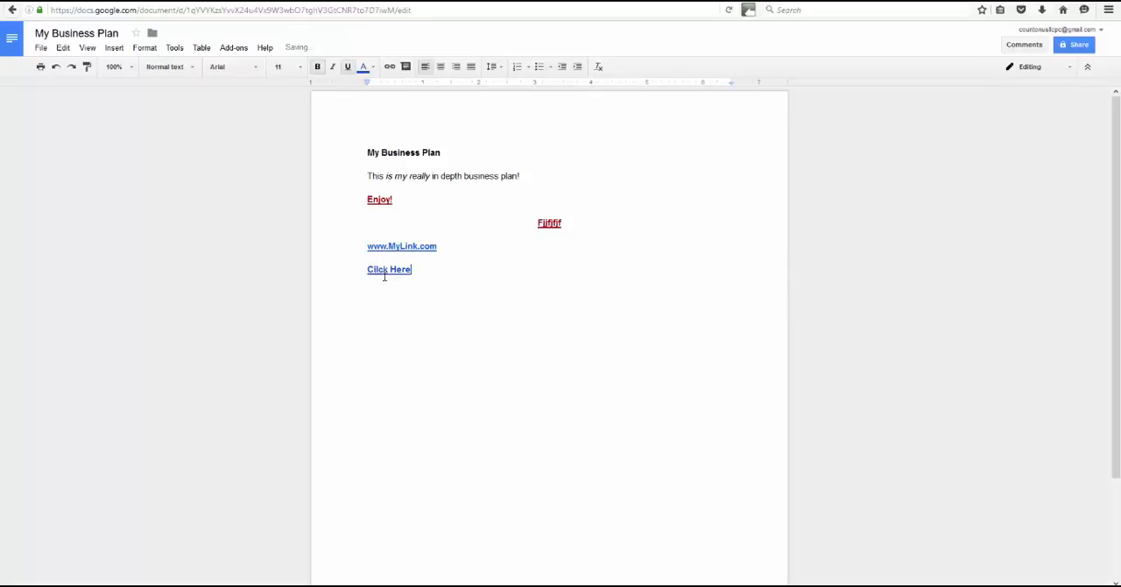
- Post the comment "I am not sure about keeping this in here." on the word "Here" in the last line
click(407, 72)
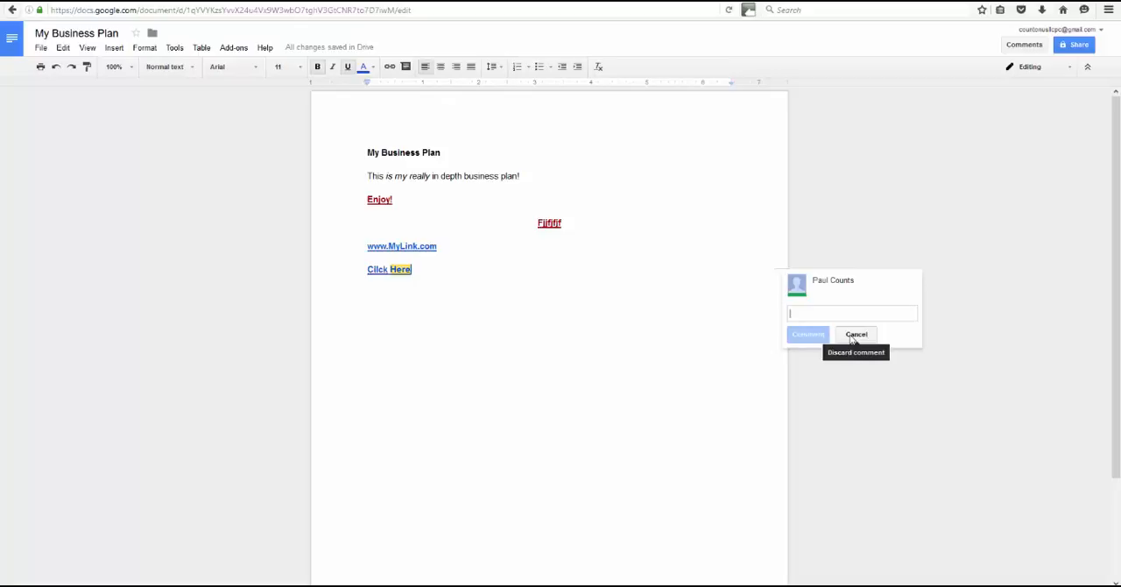
text(I am not )
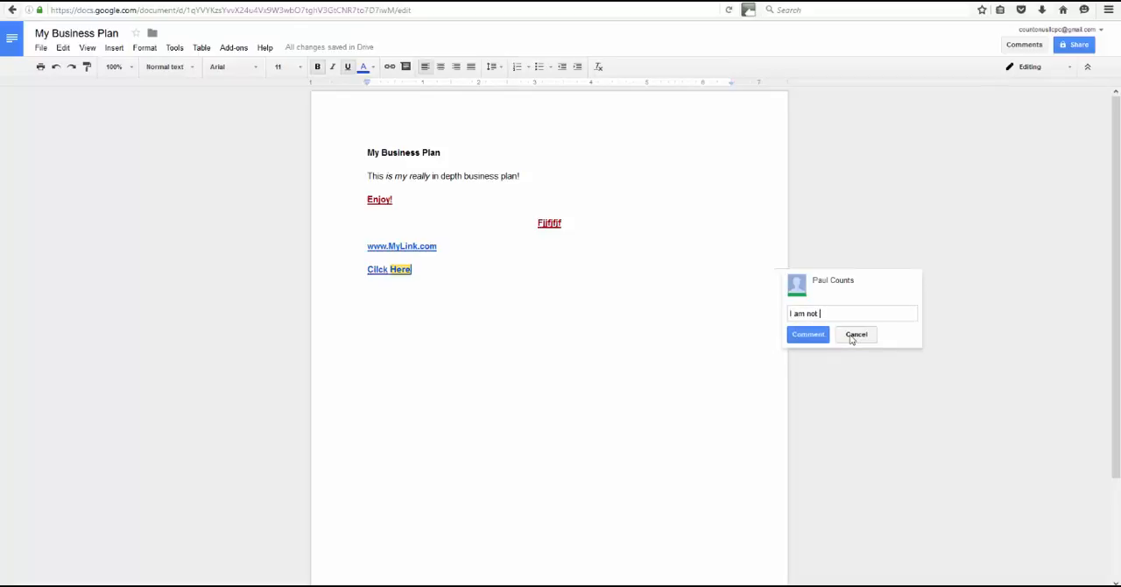
text(sure about keeping this in here.)
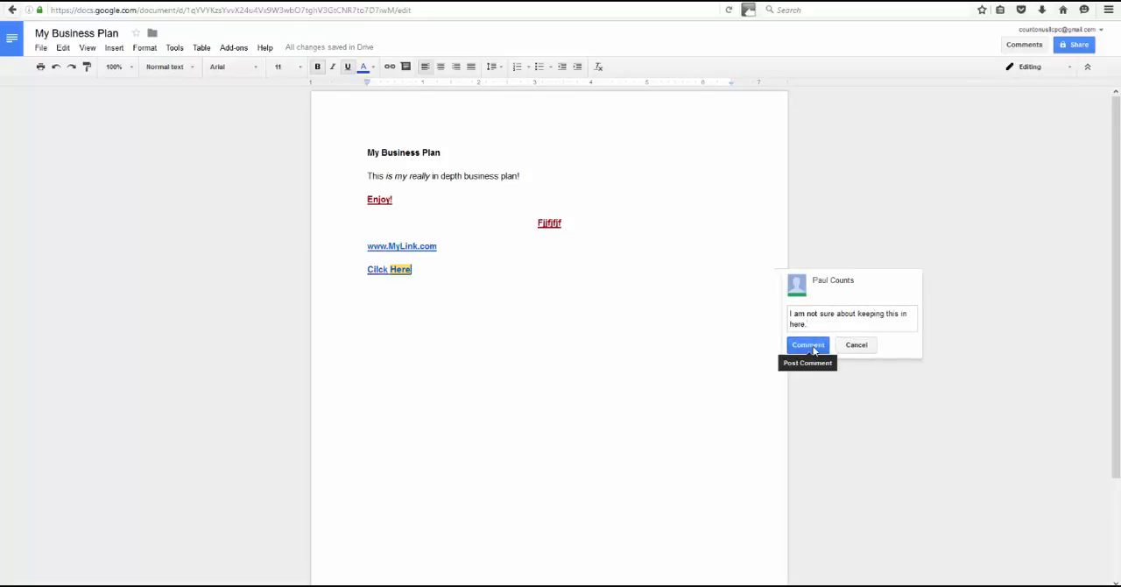
click(814, 345)
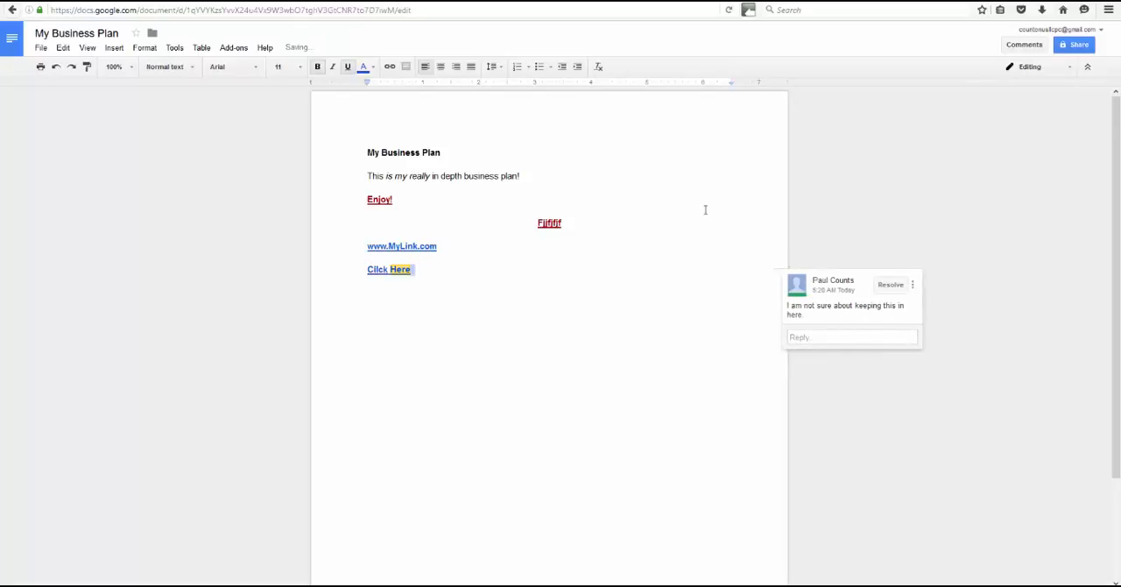
- Delete the comment thread attached to the word "Here" in the last line
drag(706, 211, 593, 276)
click(593, 277)
click(913, 286)
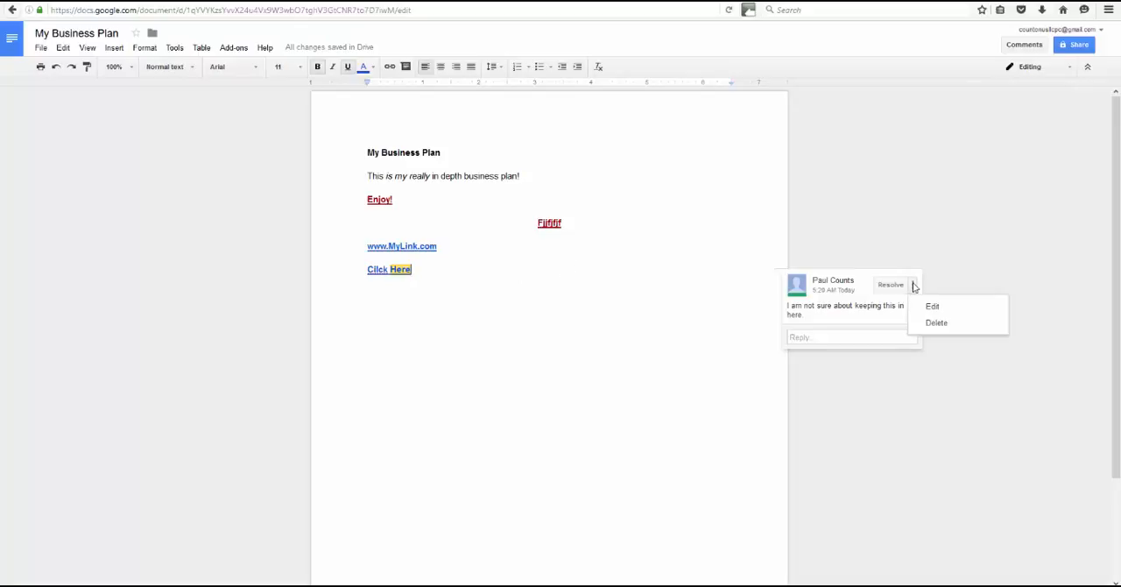
click(941, 324)
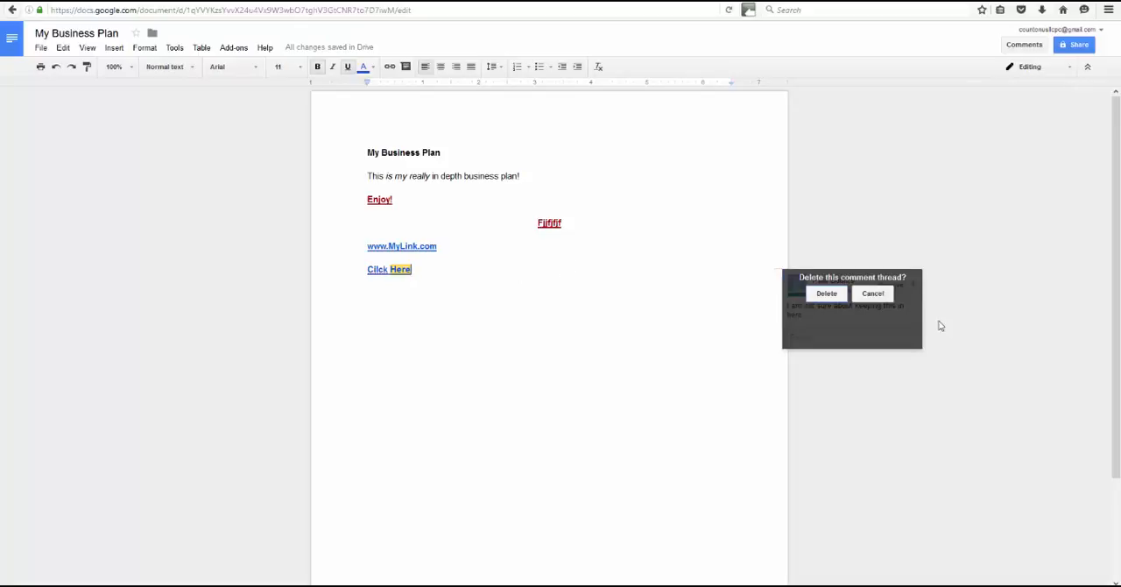
click(827, 295)
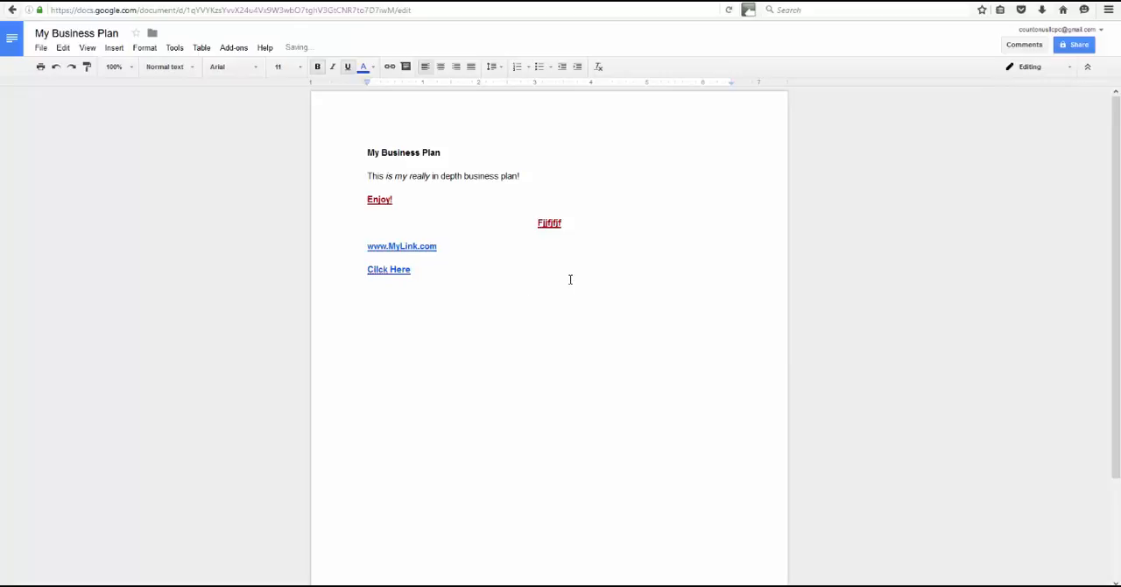
- View the file formats in which the document can be downloaded
click(41, 50)
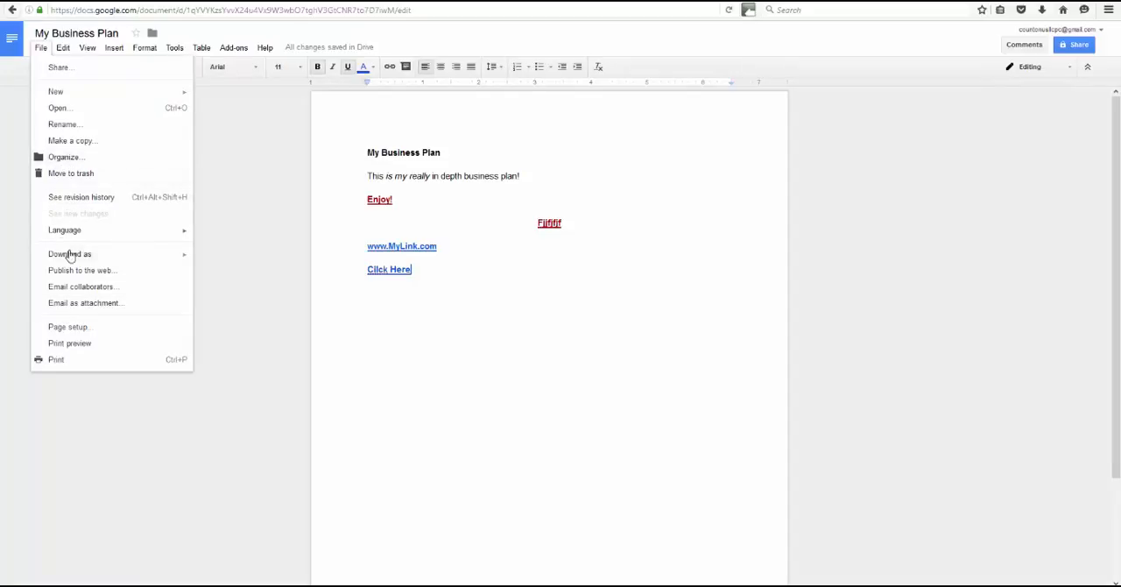
mouse_move(71, 255)
mouse_move(151, 262)
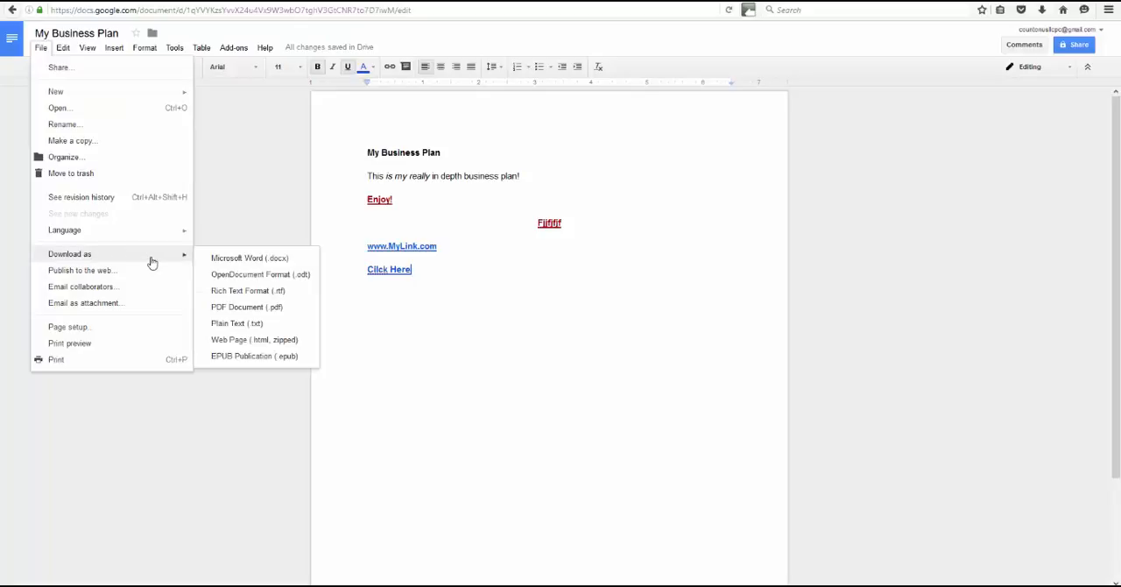
mouse_move(161, 237)
- Start a new empty line below the "Cilck Here" link
click(432, 307)
key(Return)
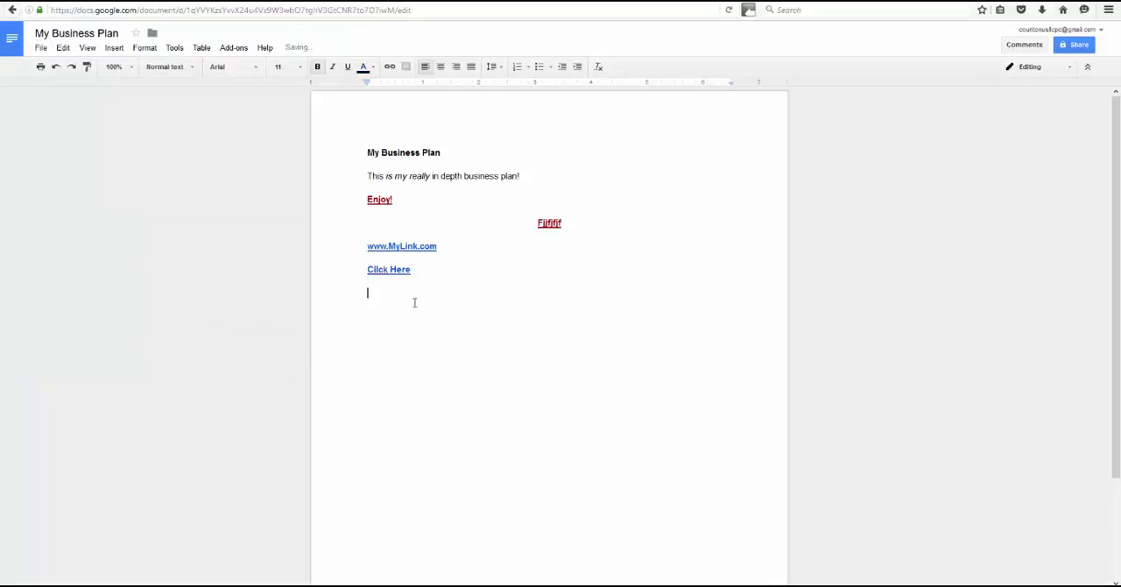
- Insert a pie chart on the empty line below the "Cilck Here" link
click(61, 49)
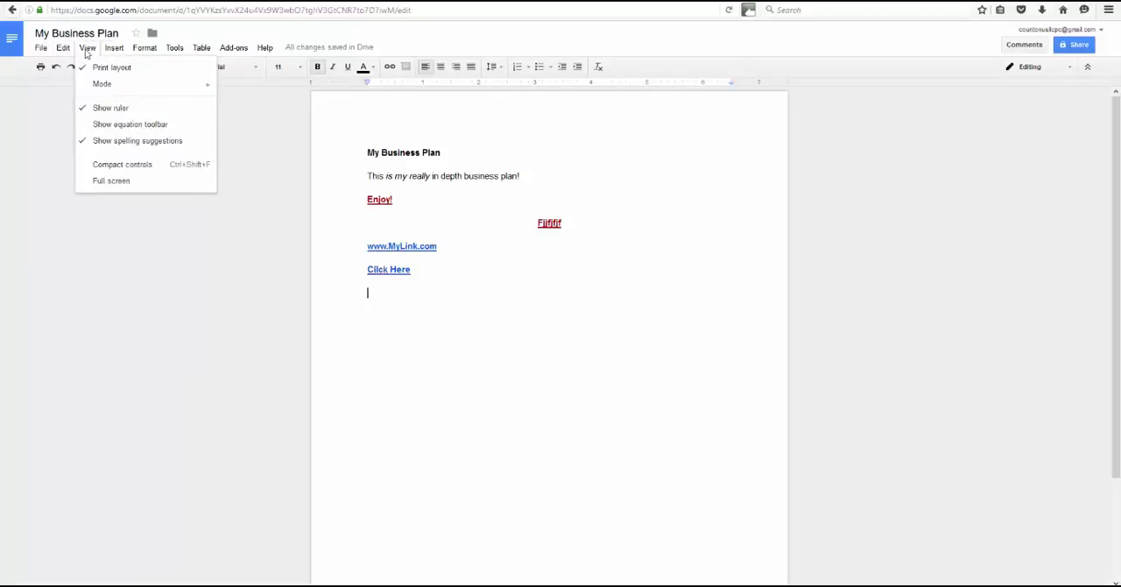
mouse_move(101, 52)
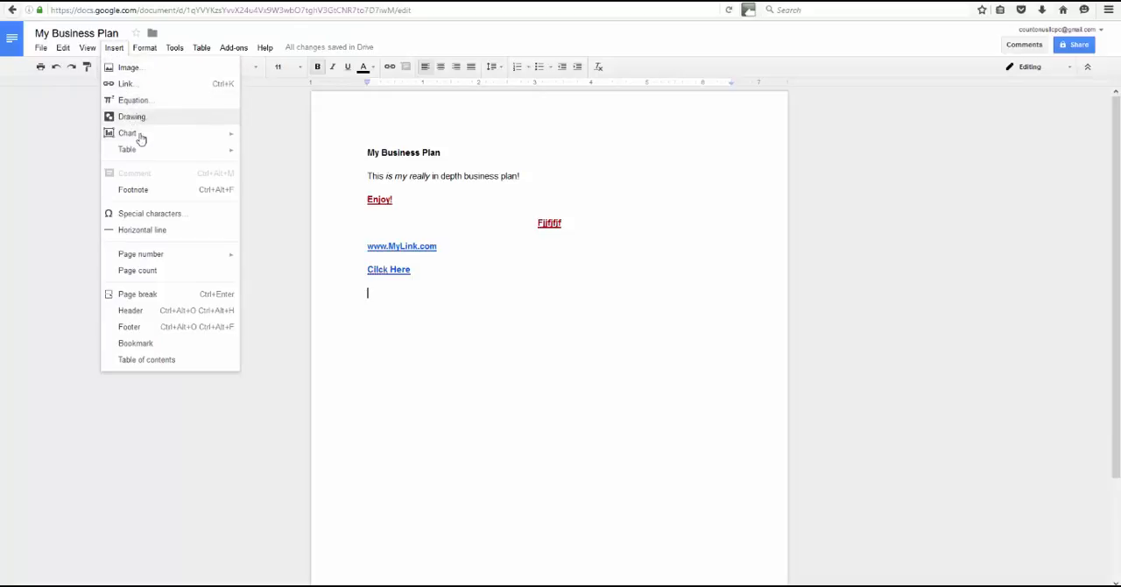
mouse_move(142, 138)
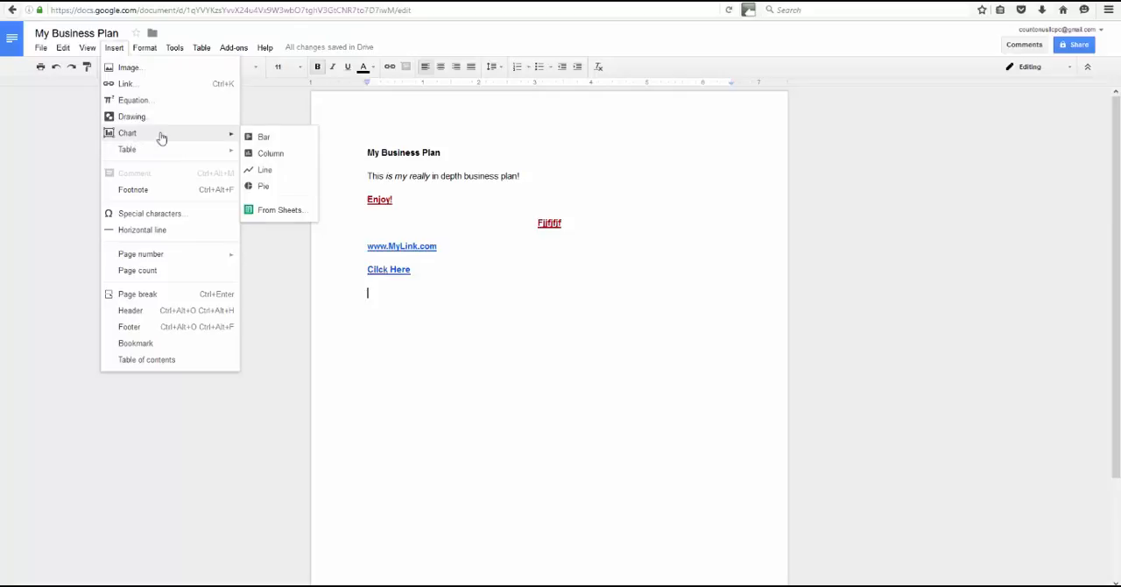
click(266, 190)
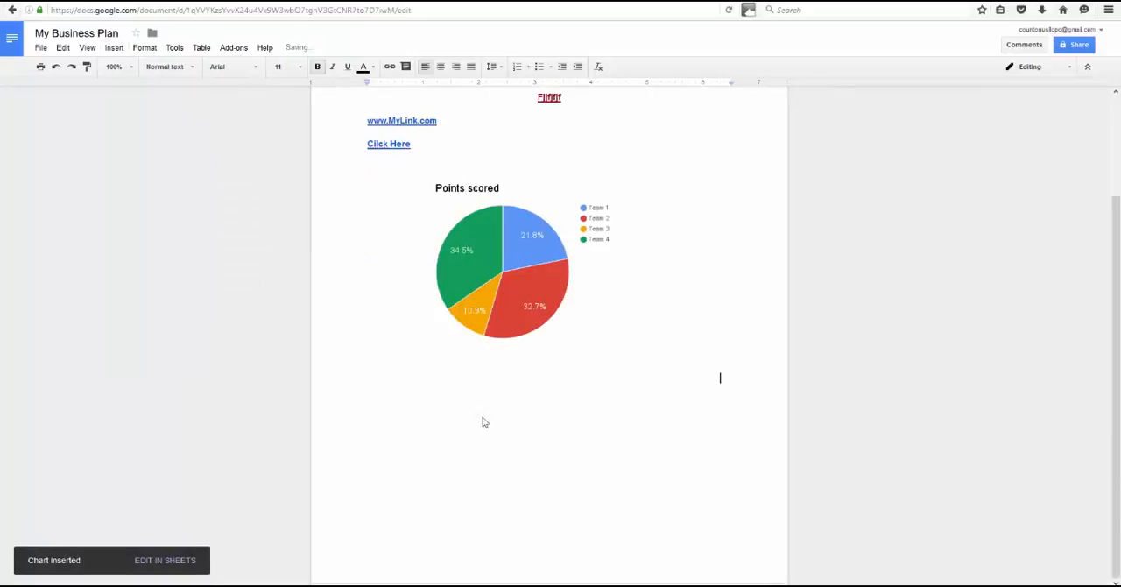
- Select the "Points scored" pie chart and delete it from the document
click(485, 228)
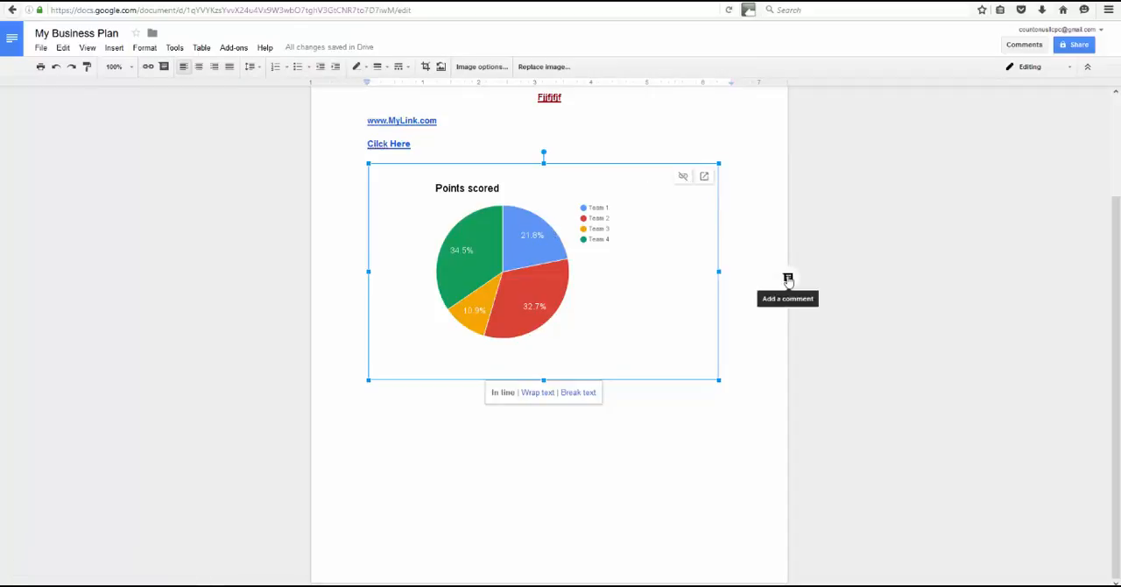
key(ctrl+a)
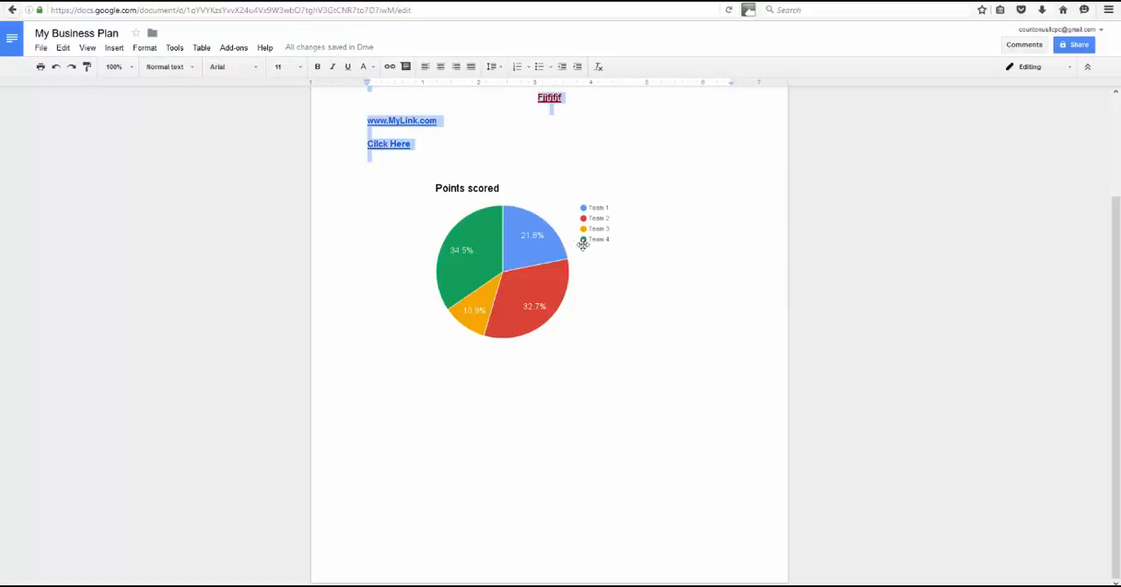
click(671, 303)
click(487, 376)
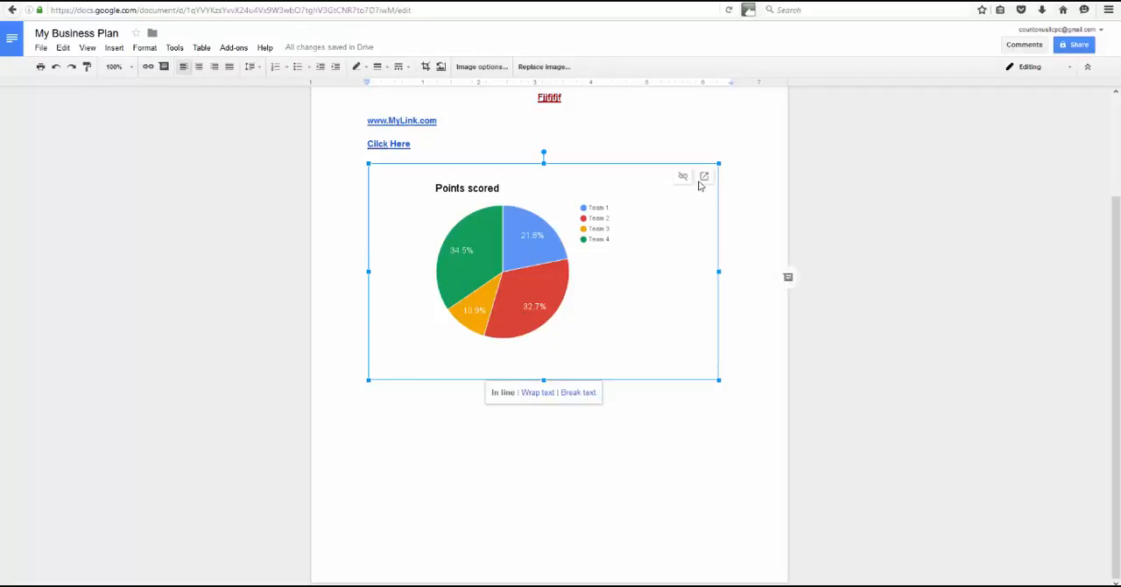
key(Delete)
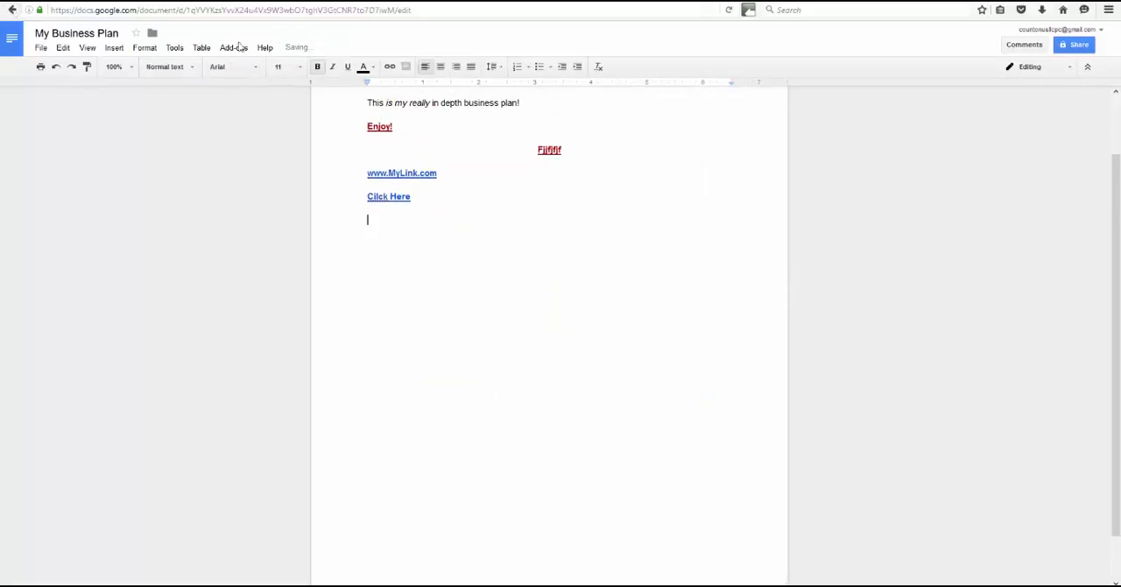
- Insert a table with one row and two columns below the "Cilck Here" link and add a second row to it
click(201, 47)
mouse_move(247, 73)
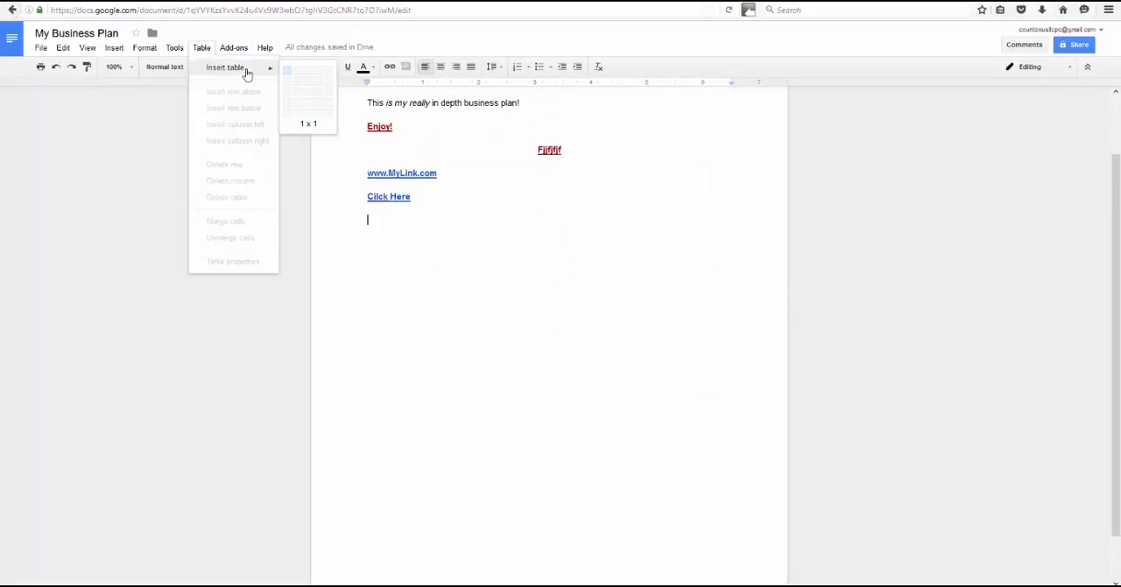
click(301, 73)
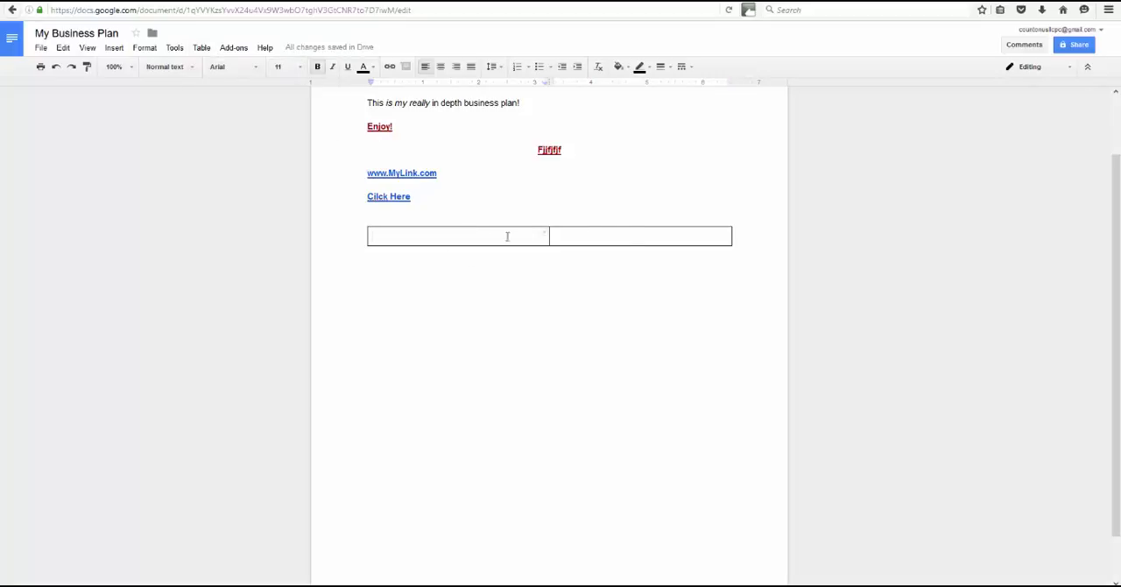
click(637, 235)
key(Tab)
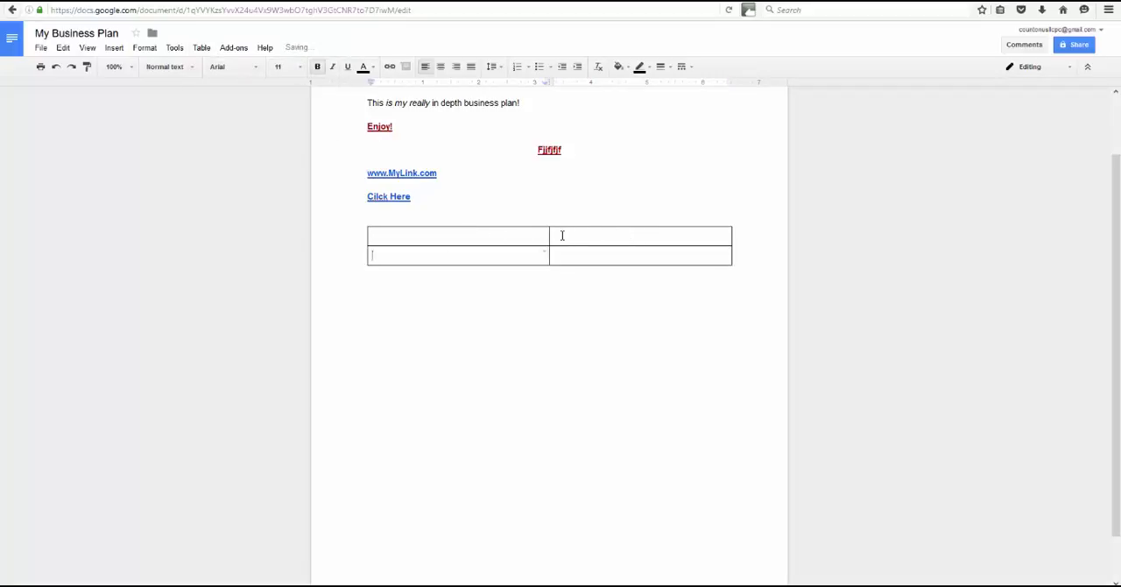
click(616, 254)
- View the document's sharing options and close them without adding any people
scroll(615, 254, up, 2)
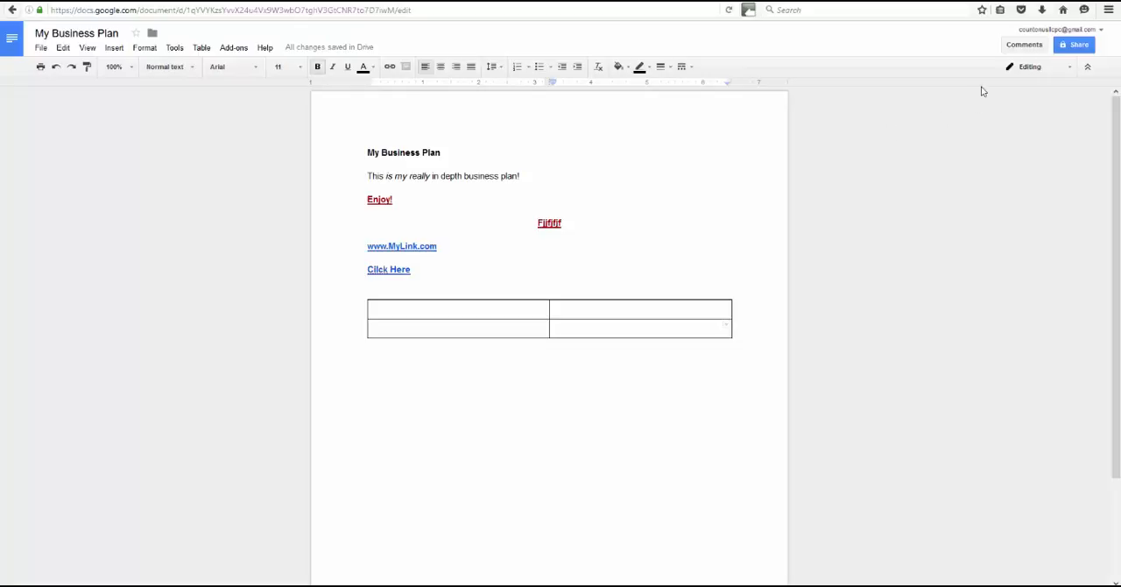
click(1076, 45)
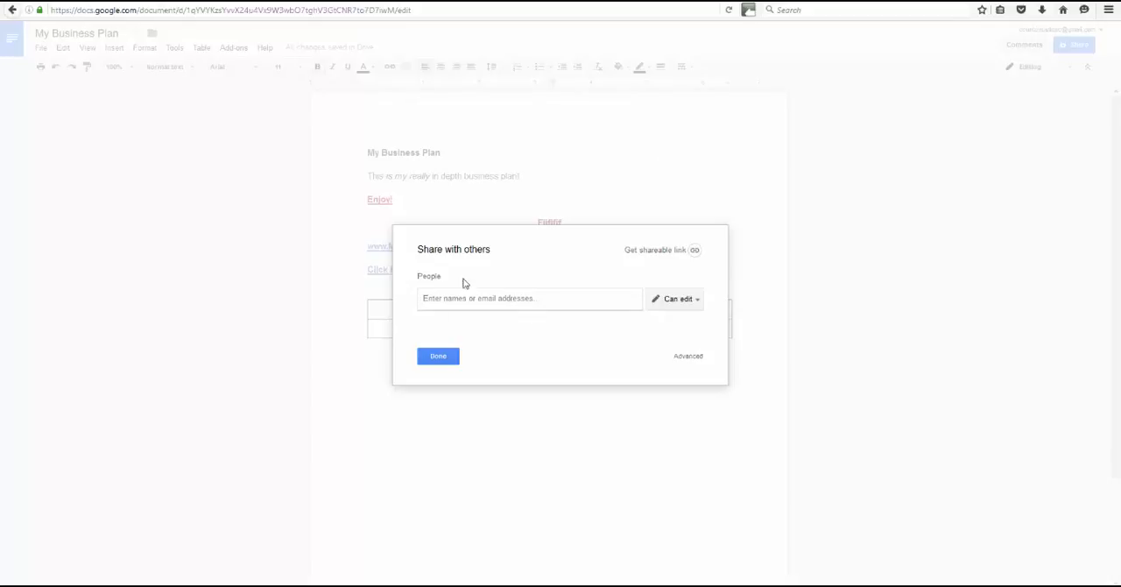
click(438, 357)
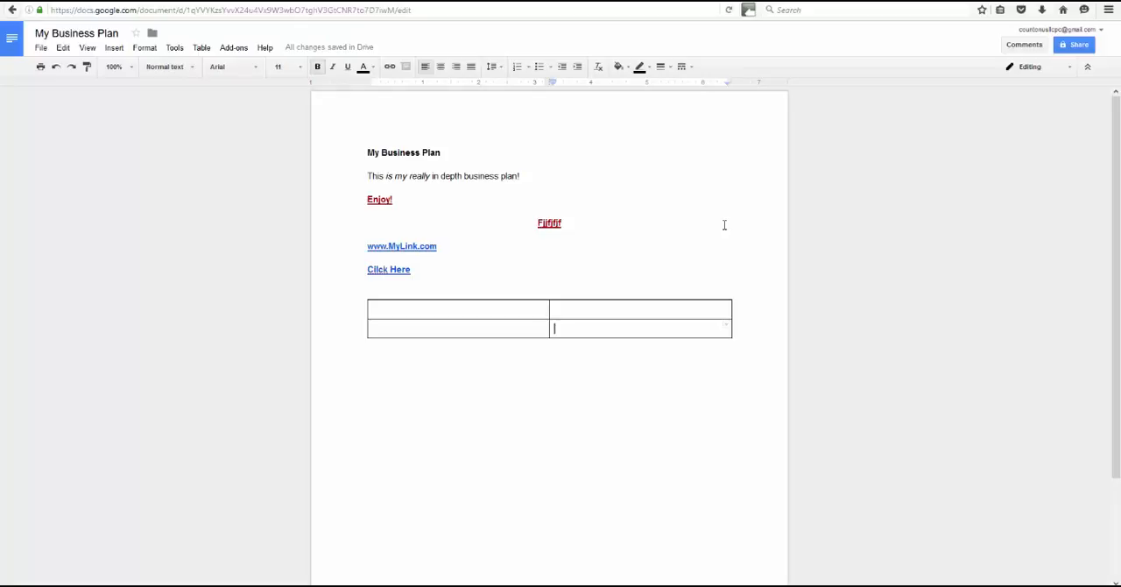
click(42, 48)
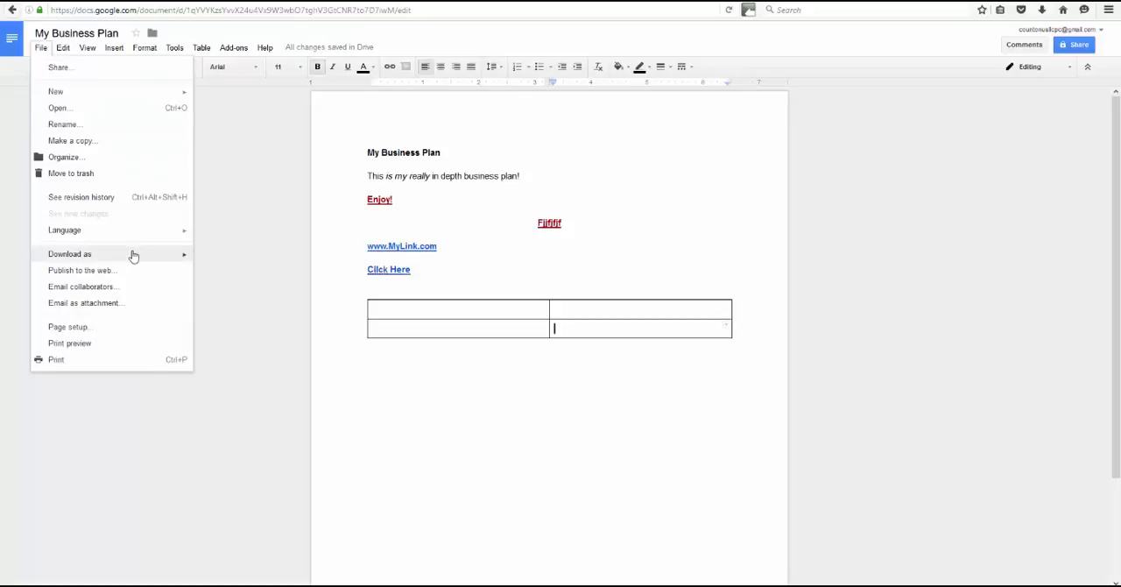
mouse_move(134, 254)
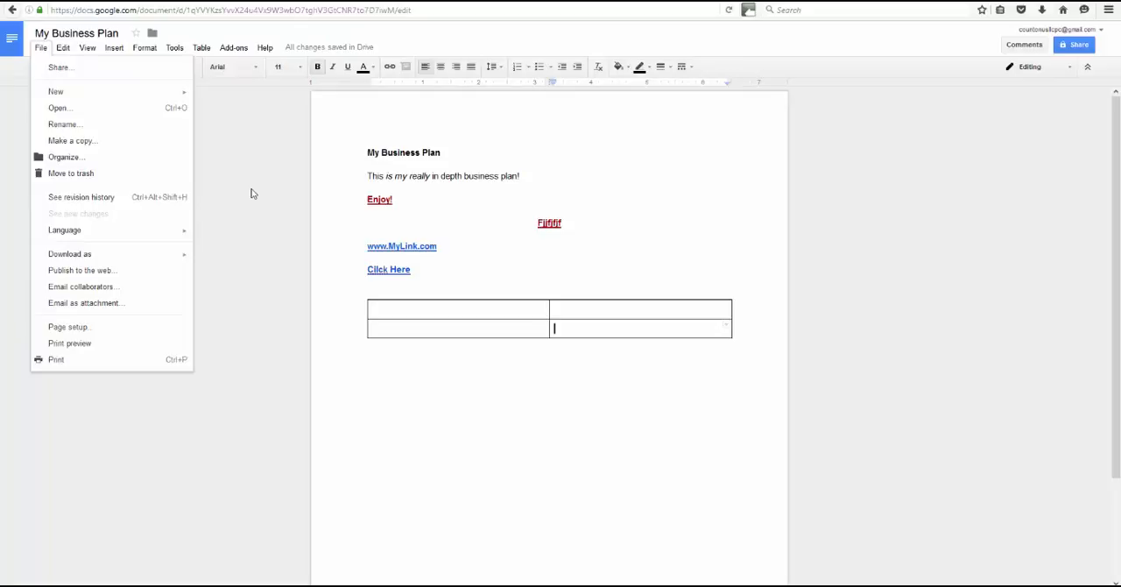
click(70, 68)
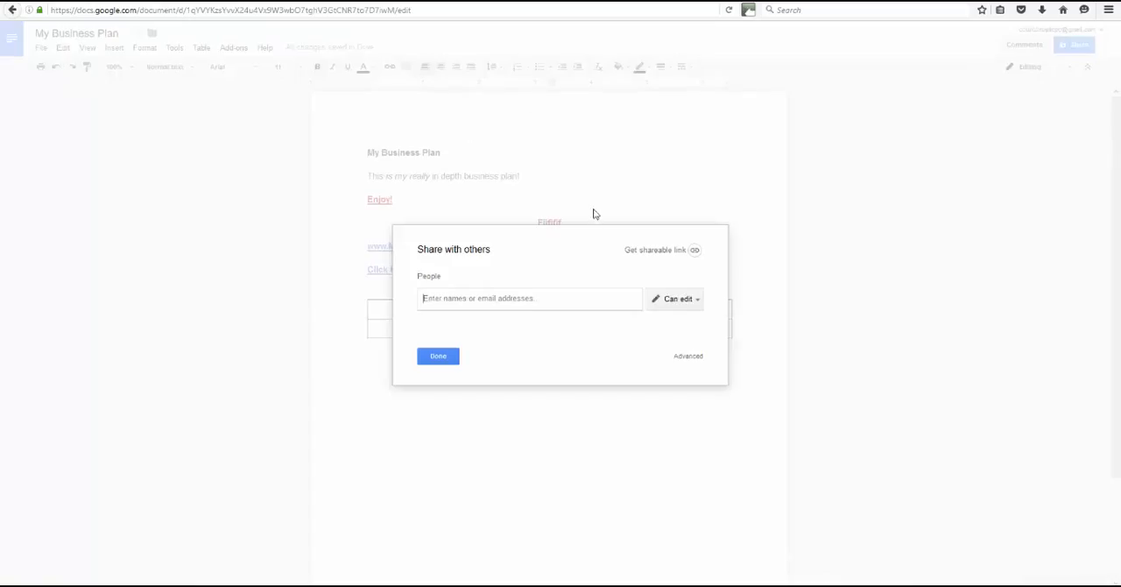
click(439, 357)
- View the types of new files that can be created from within the document
click(41, 47)
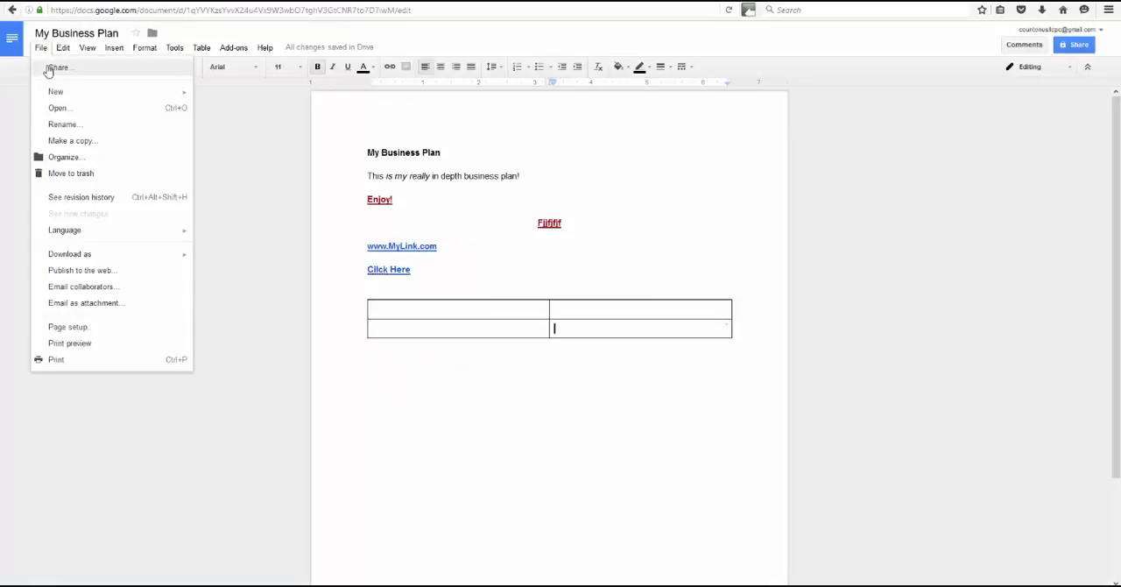
mouse_move(94, 93)
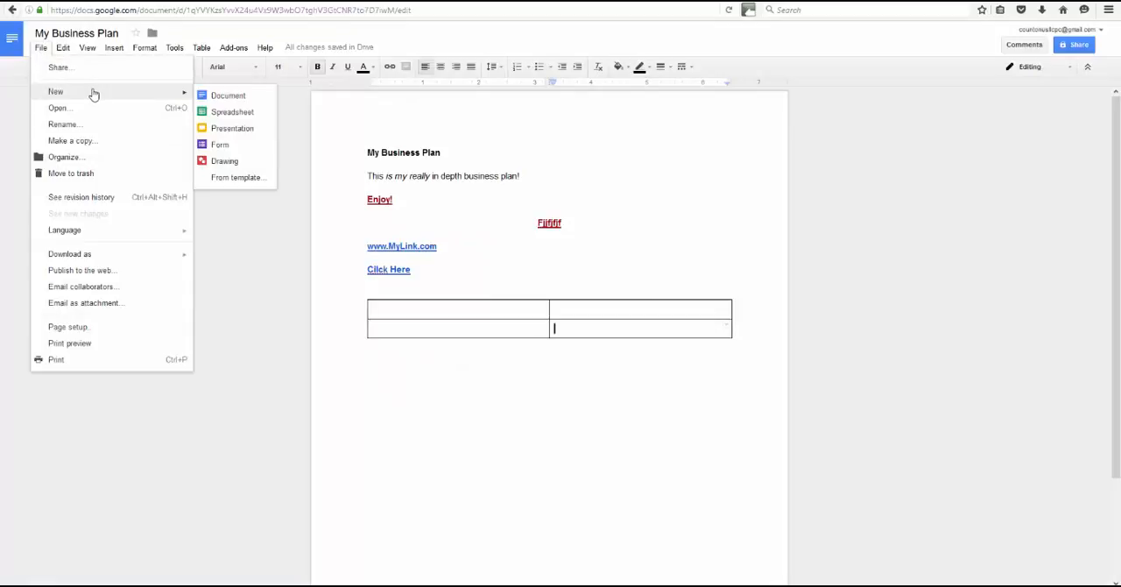
click(229, 243)
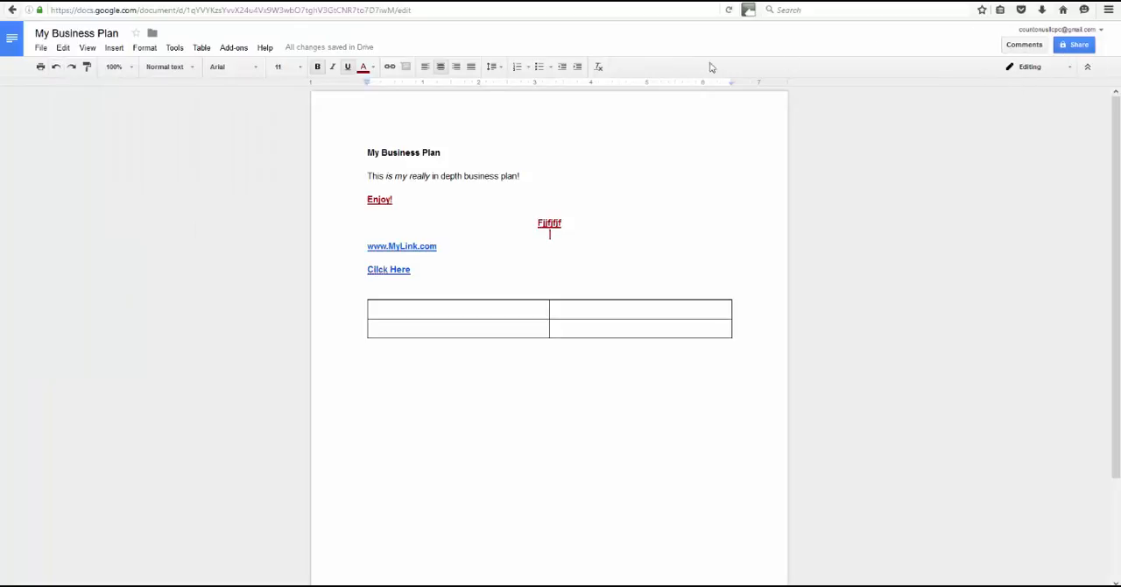
- Leave the document and return to the Docs home screen
click(38, 48)
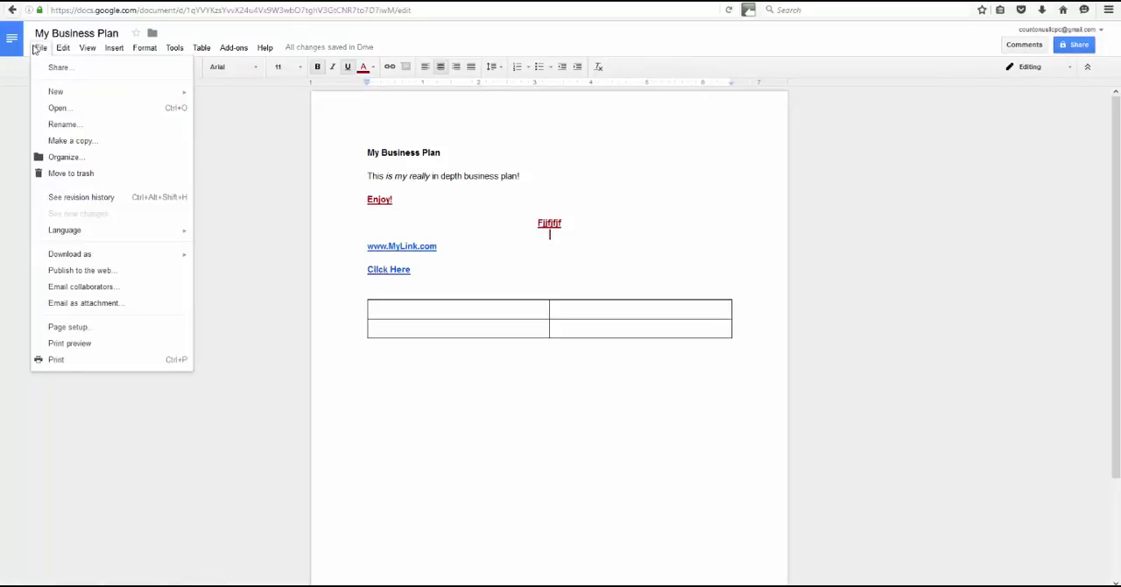
click(12, 41)
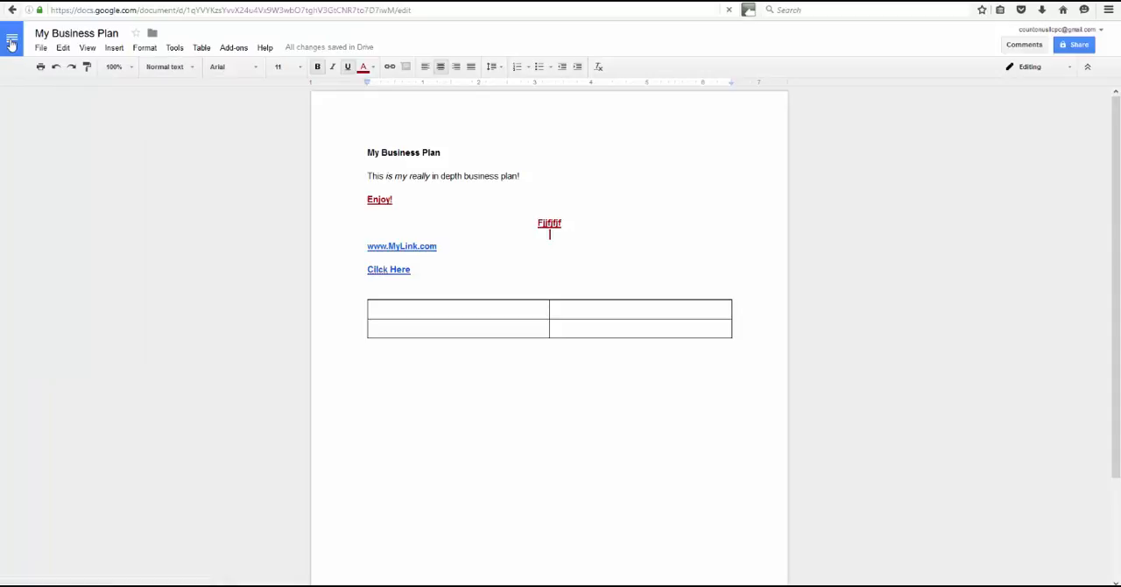
click(13, 42)
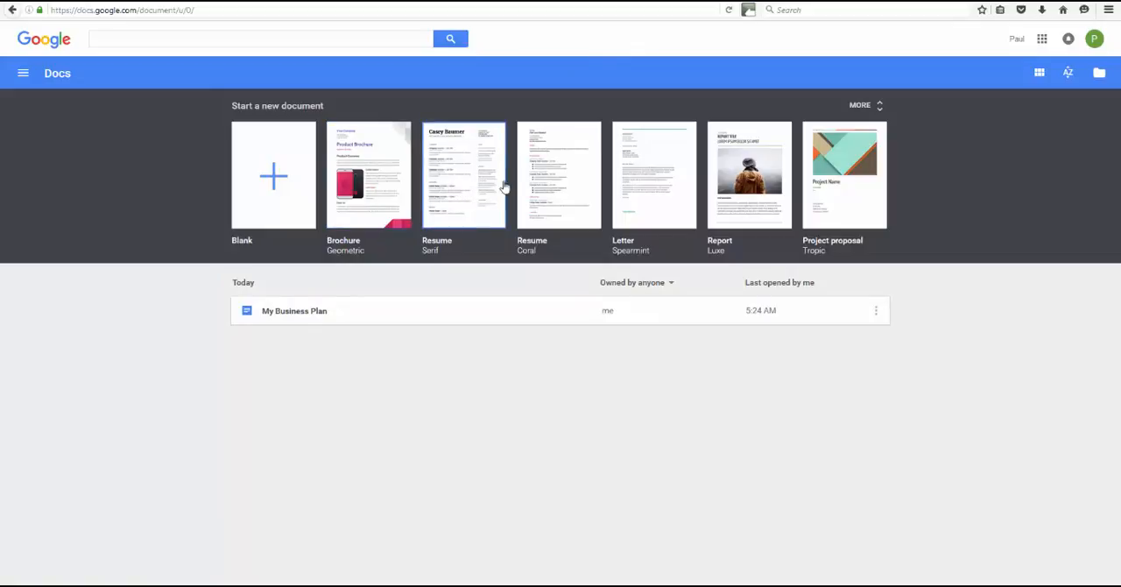
- Examine the full gallery of document templates down to the Work category and return to the Docs home screen
click(880, 111)
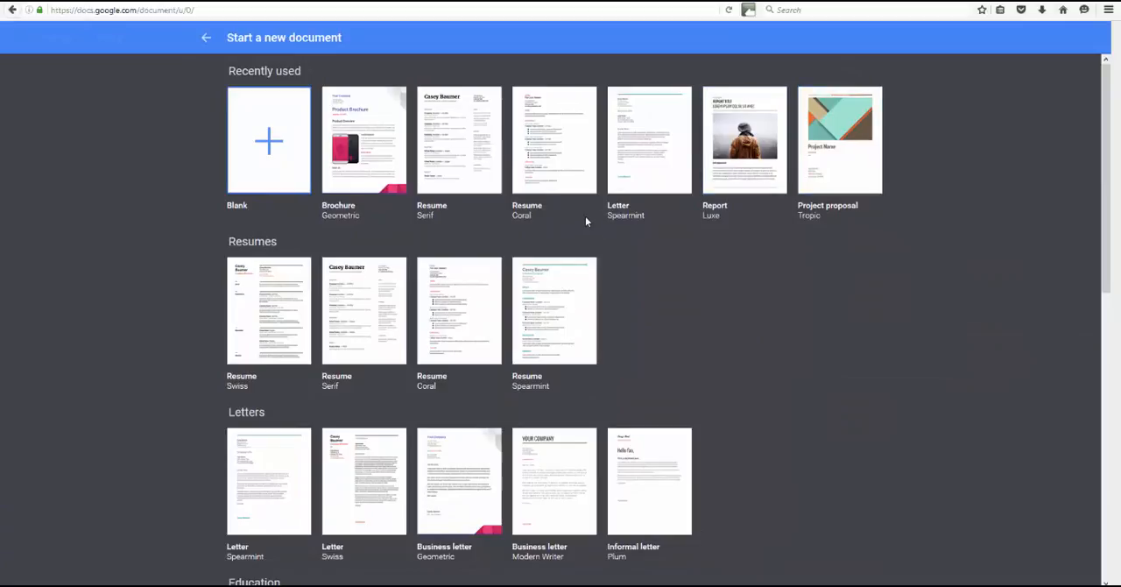
scroll(586, 217, down, 1)
scroll(574, 203, down, 4)
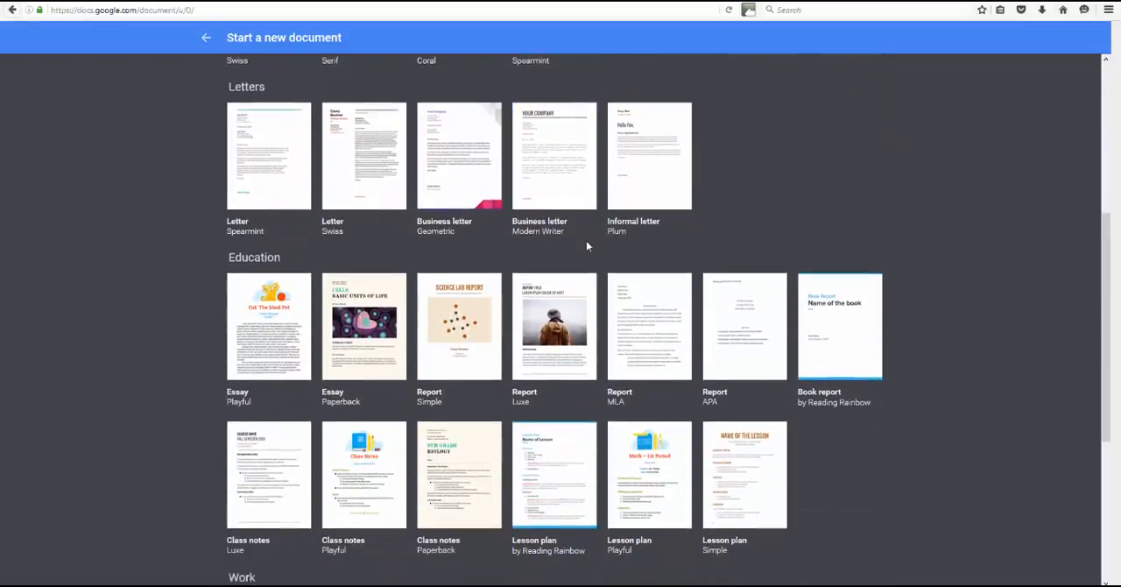
scroll(586, 248, down, 3)
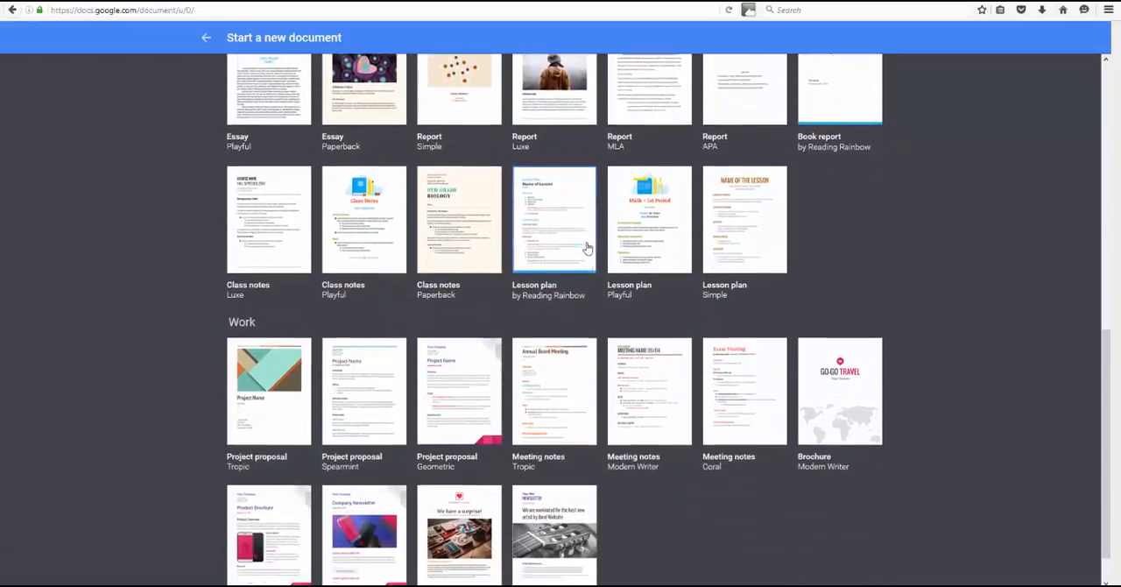
scroll(587, 259, up, 9)
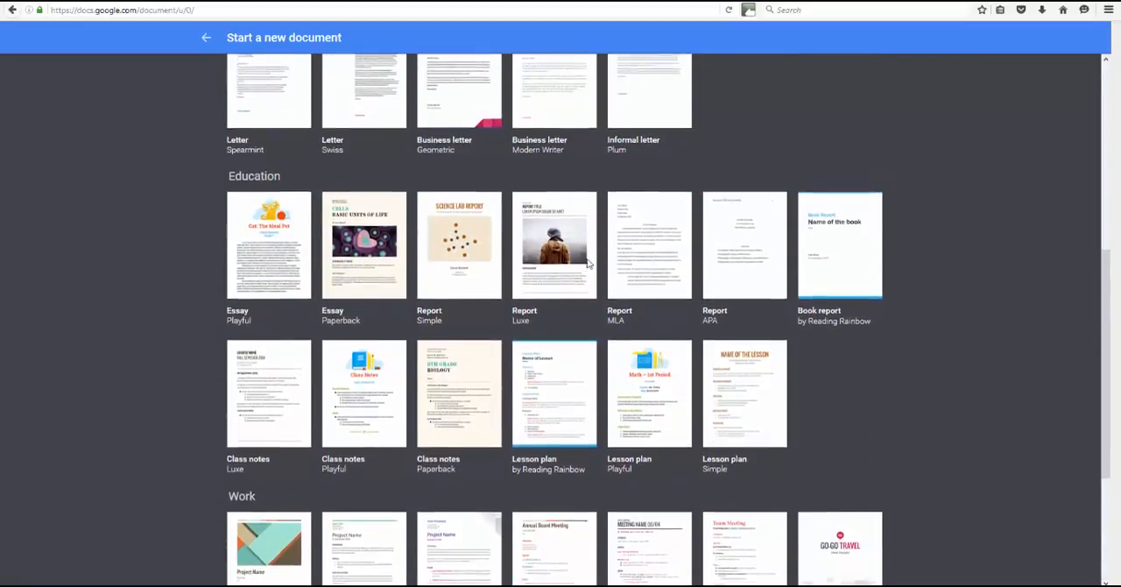
click(206, 37)
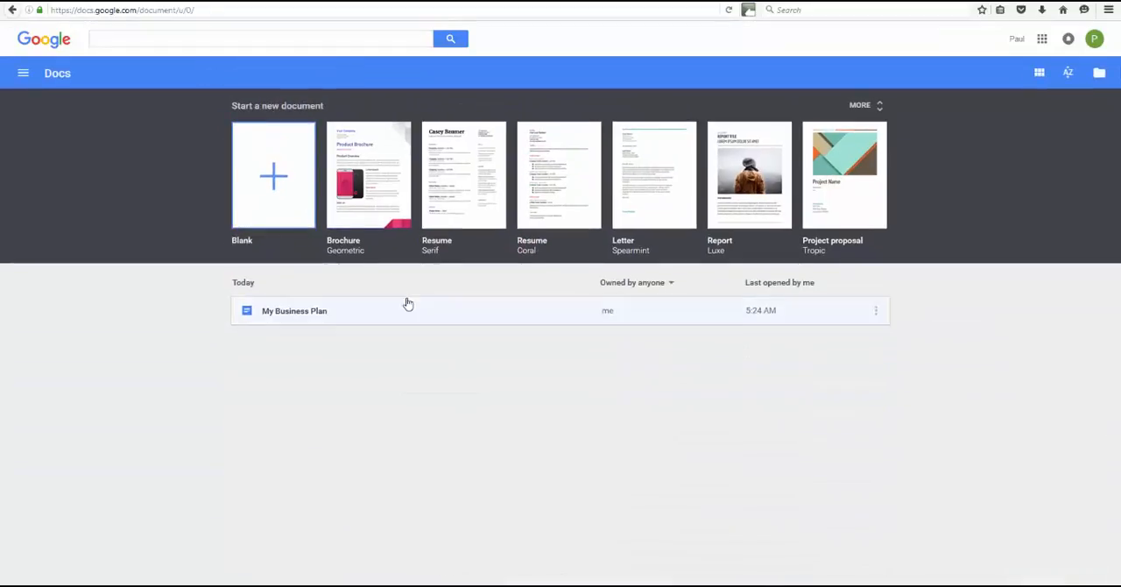